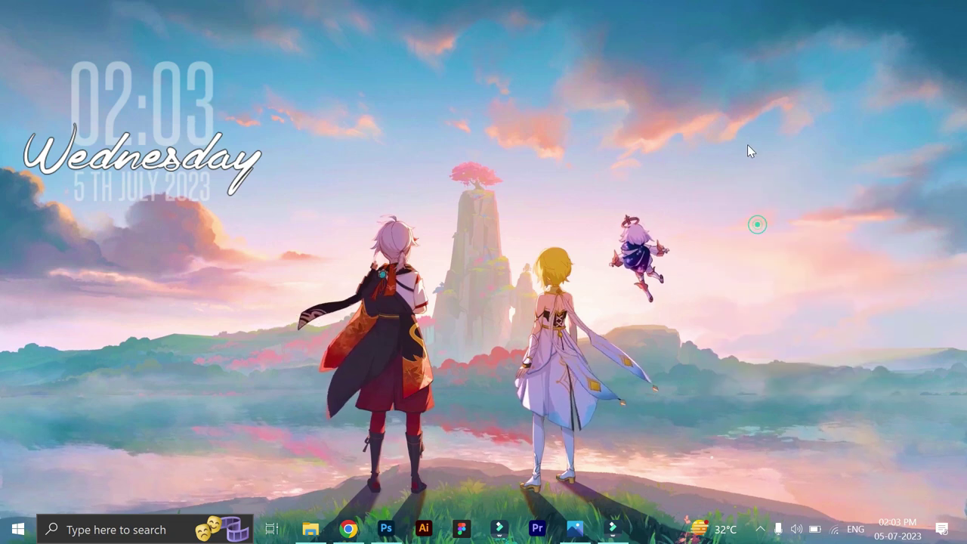
# Refresh the desktop from its shortcut menu.
pyautogui.click(772, 188)
pyautogui.rightClick(754, 160)
pyautogui.click(782, 207)
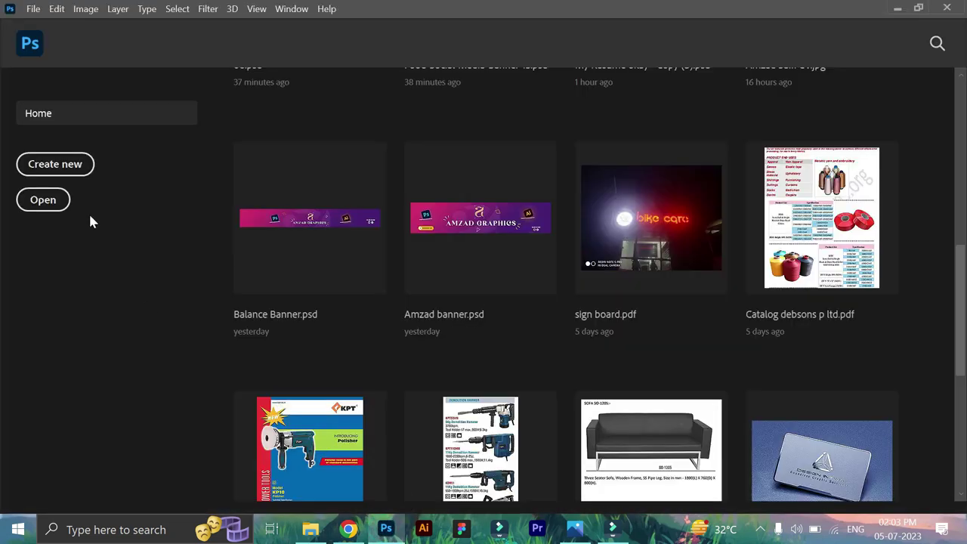
# Create a new 2000 × 2000 px Photoshop document at 300 ppi and open the Food Menu folder.
pyautogui.click(56, 164)
pyautogui.click(680, 317)
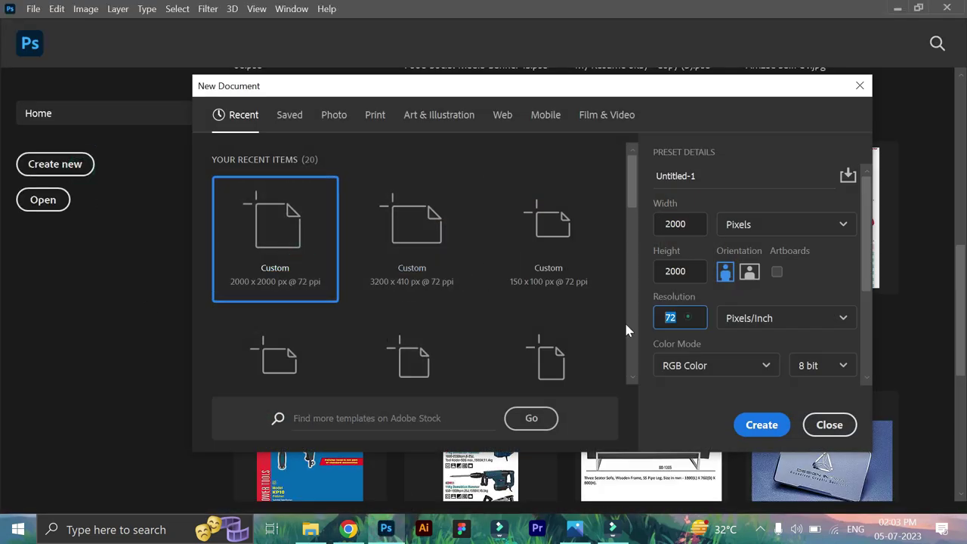
pyautogui.click(690, 324)
pyautogui.click(782, 425)
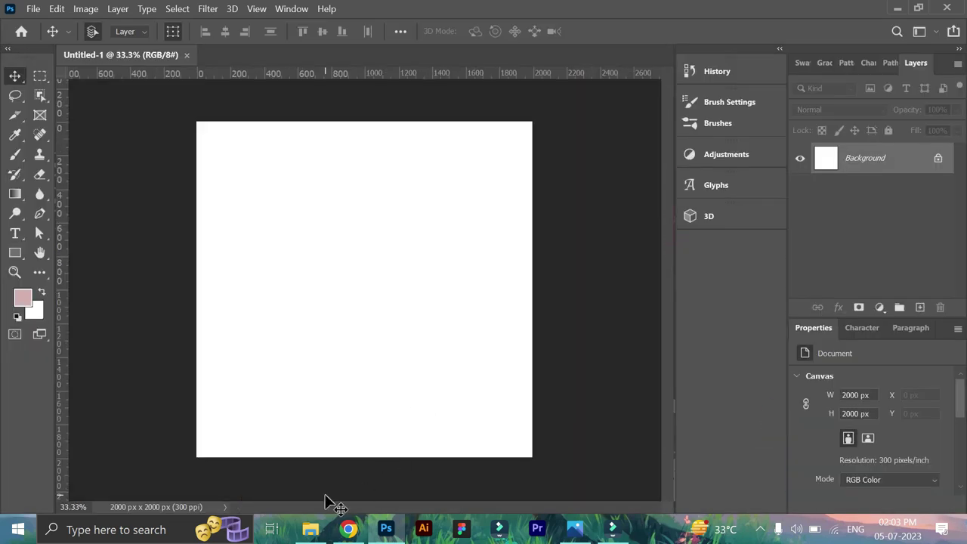
pyautogui.click(310, 530)
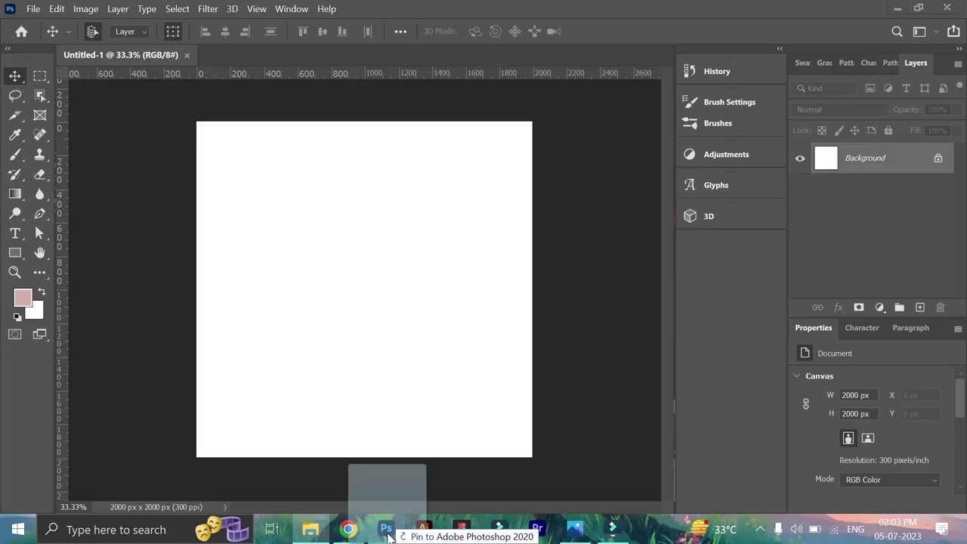
# Place the Shape 3 green blob, scaled down, at the canvas's lower left edge.
pyautogui.moveTo(515, 208); pyautogui.dragTo(287, 314)
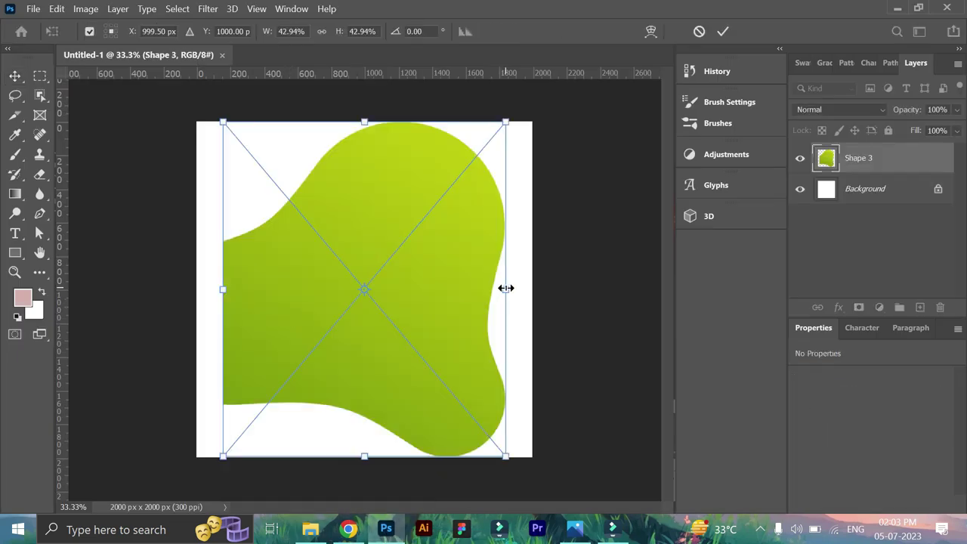
pyautogui.moveTo(505, 288); pyautogui.dragTo(395, 289)
pyautogui.moveTo(358, 264); pyautogui.dragTo(332, 342)
pyautogui.click(722, 31)
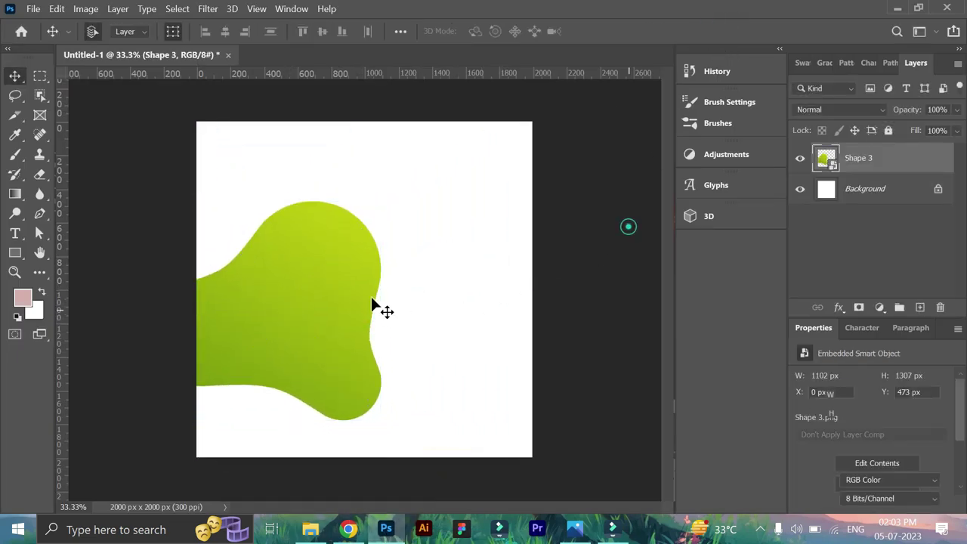
pyautogui.moveTo(342, 283); pyautogui.dragTo(341, 294)
# Place the pngwing steak plate image smaller over the canvas centre, then bring in the Layer 1 blob.
pyautogui.hotkey('alt', 'Tab')
pyautogui.moveTo(352, 205); pyautogui.dragTo(526, 450)
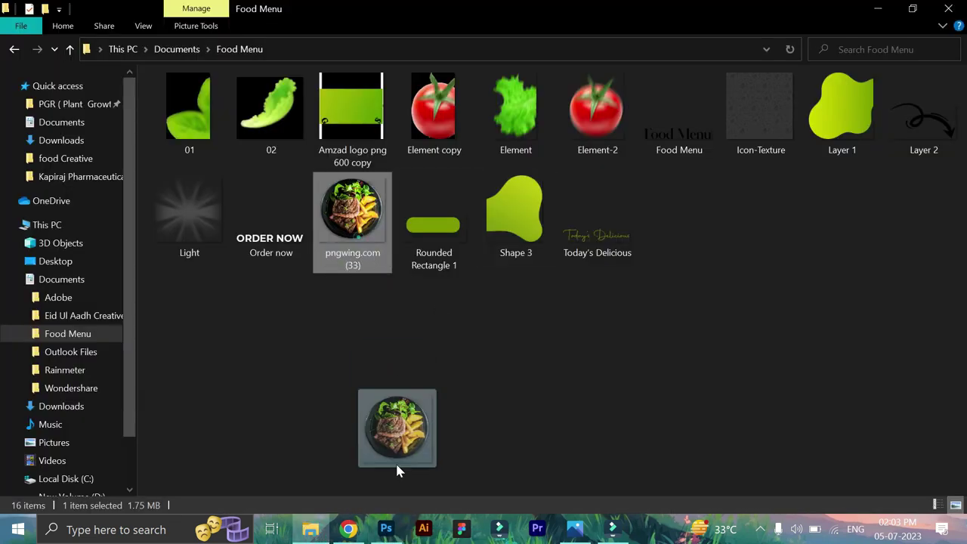
pyautogui.moveTo(372, 251); pyautogui.dragTo(427, 330)
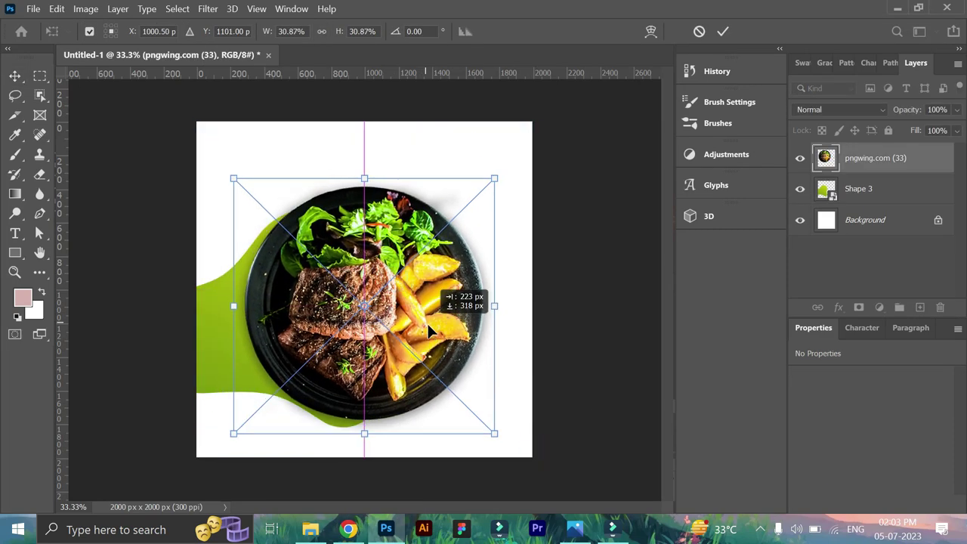
pyautogui.moveTo(499, 433)
pyautogui.mouseDown()
pyautogui.moveTo(477, 416)
pyautogui.moveTo(621, 330)
pyautogui.mouseUp()
pyautogui.press('Return')
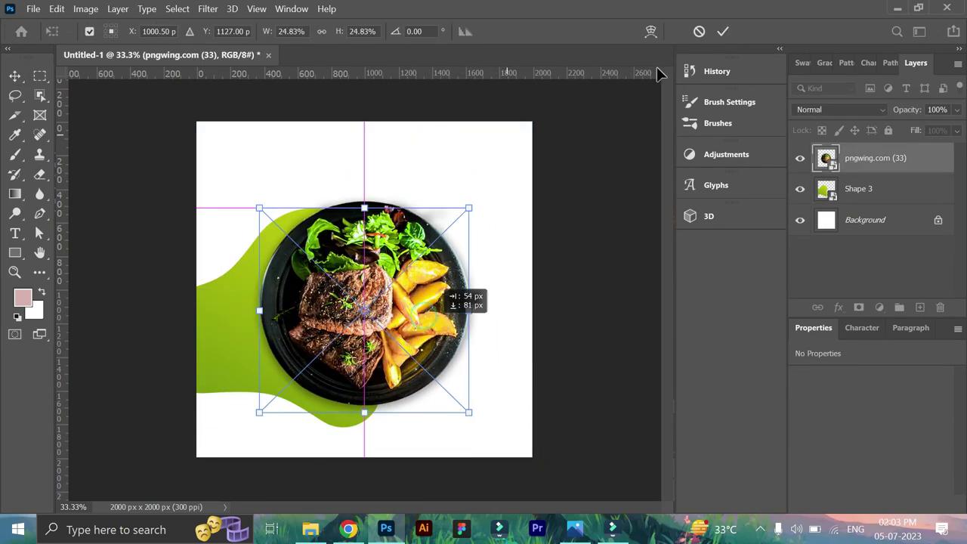
pyautogui.click(327, 529)
pyautogui.moveTo(846, 147)
pyautogui.mouseDown()
pyautogui.moveTo(379, 528)
pyautogui.moveTo(494, 357)
pyautogui.mouseUp()
# Shrink the second green blob and move it to the right side.
pyautogui.moveTo(508, 447); pyautogui.dragTo(448, 383)
pyautogui.moveTo(396, 284); pyautogui.dragTo(471, 312)
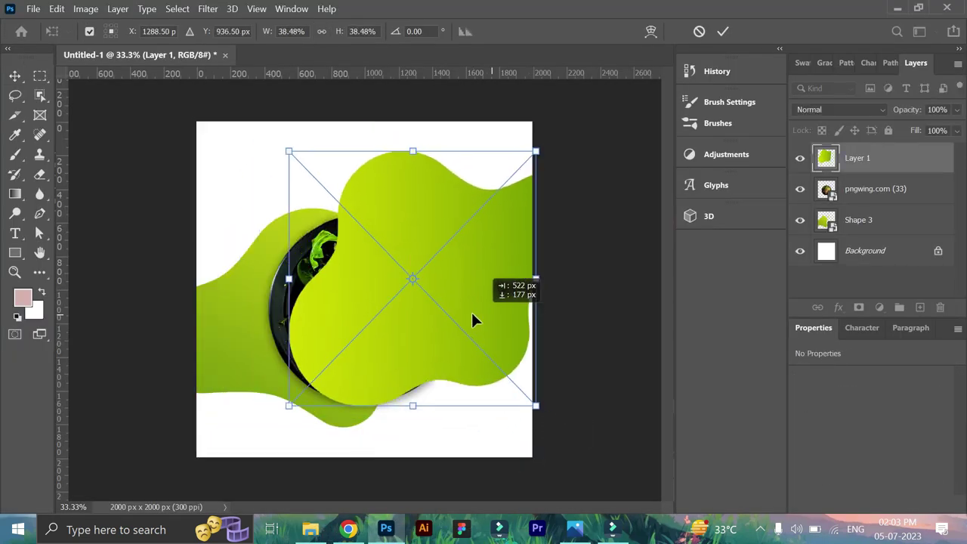
pyautogui.moveTo(533, 410); pyautogui.dragTo(527, 344)
pyautogui.moveTo(494, 300); pyautogui.dragTo(511, 302)
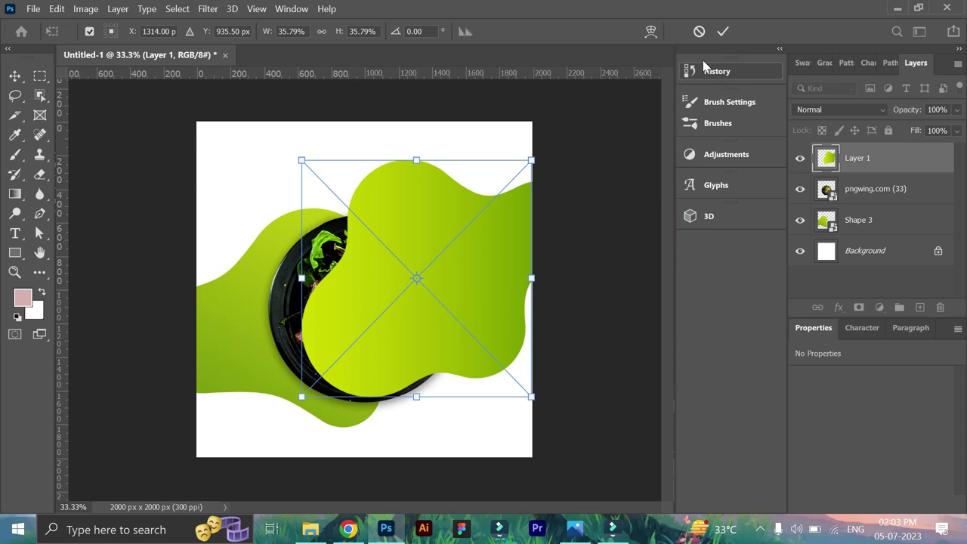
pyautogui.click(723, 30)
# Move the second blob's layer beneath the plate and resize it behind the plate.
pyautogui.moveTo(884, 173); pyautogui.dragTo(882, 202)
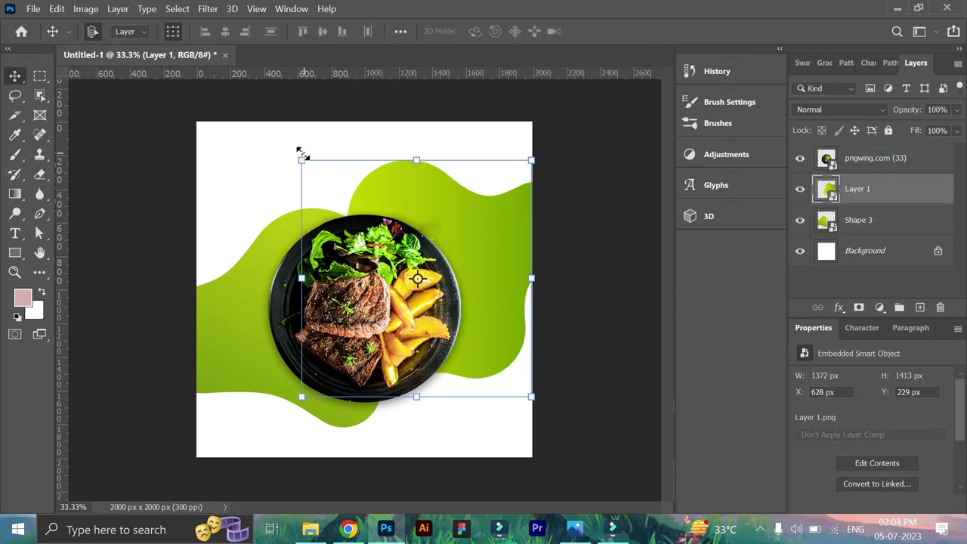
pyautogui.moveTo(302, 154); pyautogui.dragTo(367, 234)
pyautogui.moveTo(491, 323); pyautogui.dragTo(490, 289)
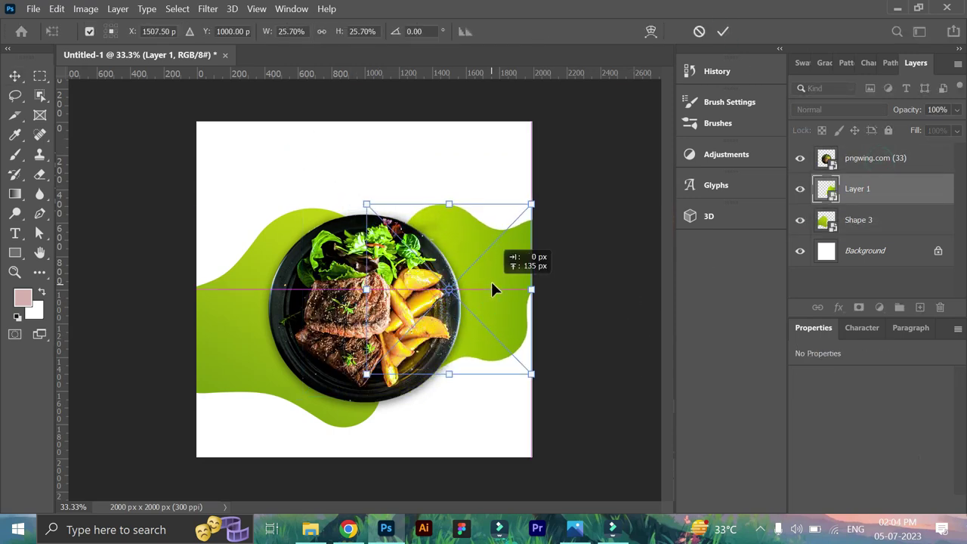
pyautogui.click(723, 31)
# Resize and slightly lower the left green blob with Free Transform.
pyautogui.click(207, 302)
pyautogui.hotkey('ctrl', 't')
pyautogui.moveTo(381, 426); pyautogui.dragTo(360, 403)
pyautogui.moveTo(236, 344); pyautogui.dragTo(233, 361)
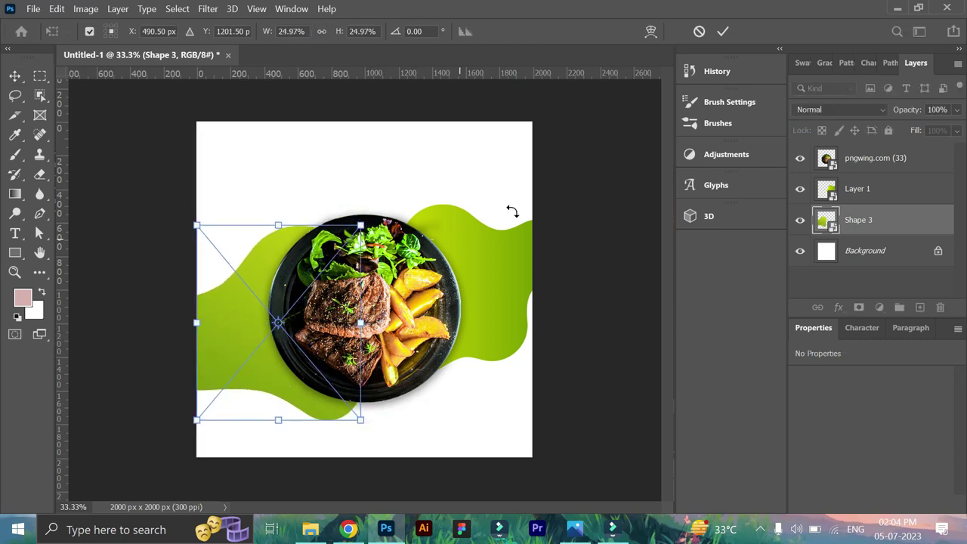
pyautogui.click(723, 31)
# Fine-tune the size and position of the right and left green blobs.
pyautogui.click(512, 263)
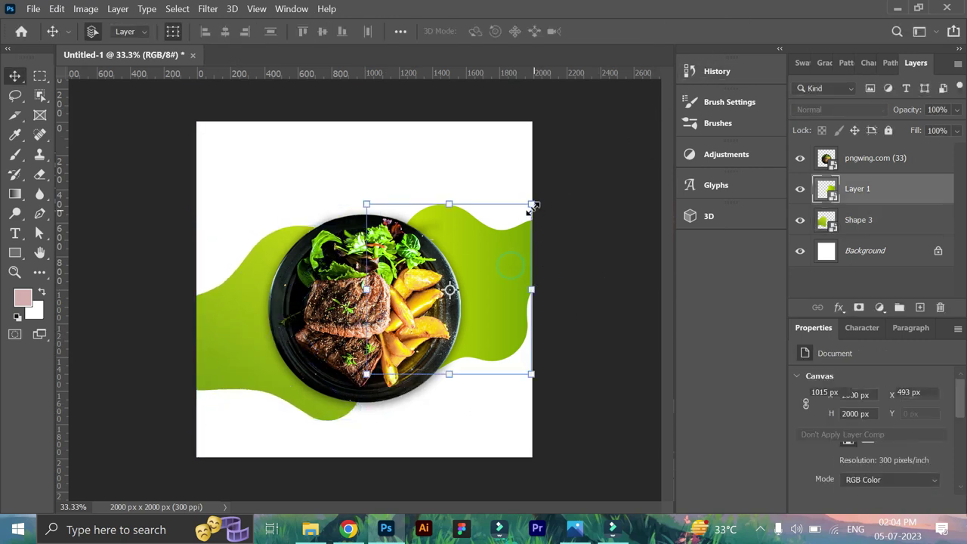
pyautogui.moveTo(514, 260); pyautogui.dragTo(515, 257)
pyautogui.hotkey('ctrl', 't')
pyautogui.moveTo(400, 205); pyautogui.dragTo(401, 212)
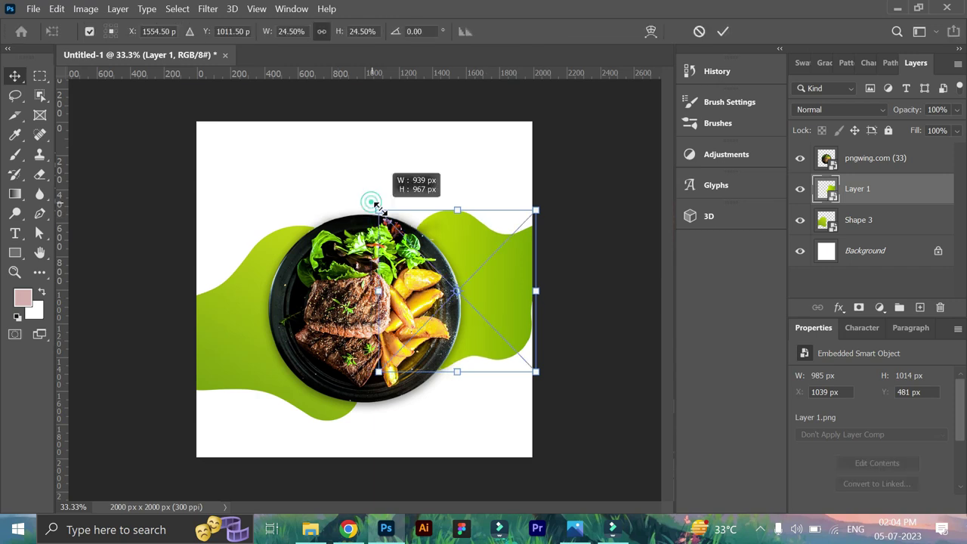
pyautogui.click(723, 31)
pyautogui.click(656, 237)
pyautogui.click(221, 384)
pyautogui.moveTo(365, 421); pyautogui.dragTo(361, 419)
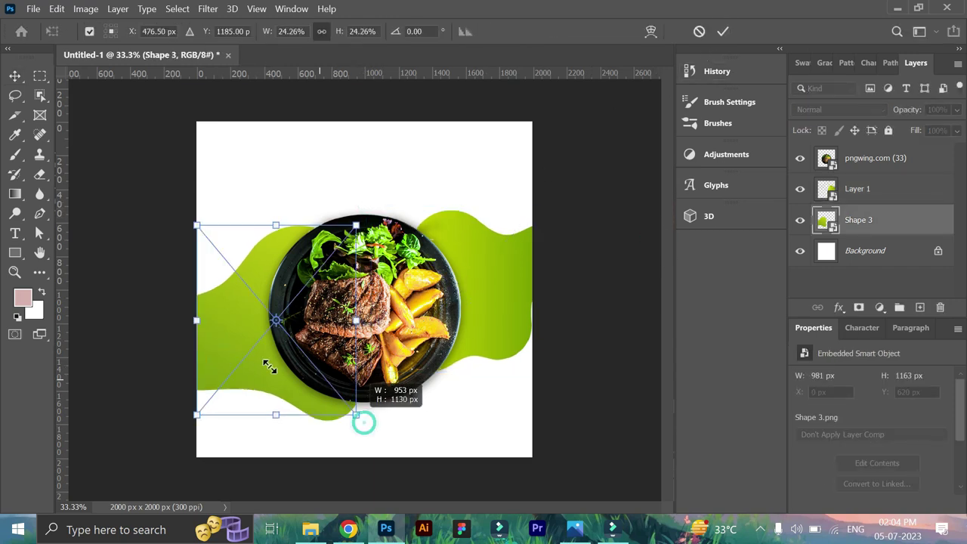
pyautogui.moveTo(261, 364); pyautogui.dragTo(262, 375)
pyautogui.click(642, 218)
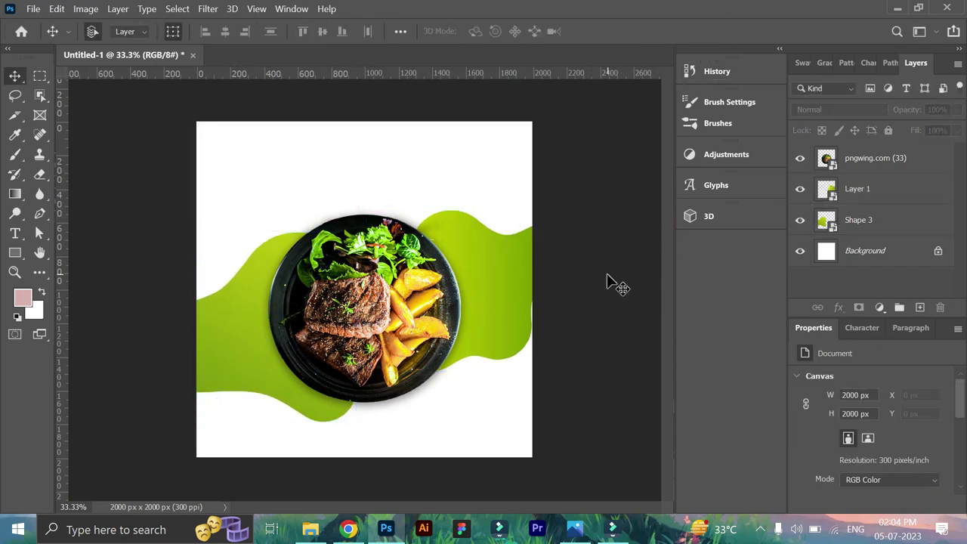
# Place the Icon-Texture pattern and move its layer beneath the green blobs.
pyautogui.hotkey('alt', 'Tab')
pyautogui.moveTo(773, 105); pyautogui.dragTo(406, 355)
pyautogui.press('Return')
pyautogui.moveTo(866, 158); pyautogui.dragTo(866, 268)
pyautogui.click(580, 379)
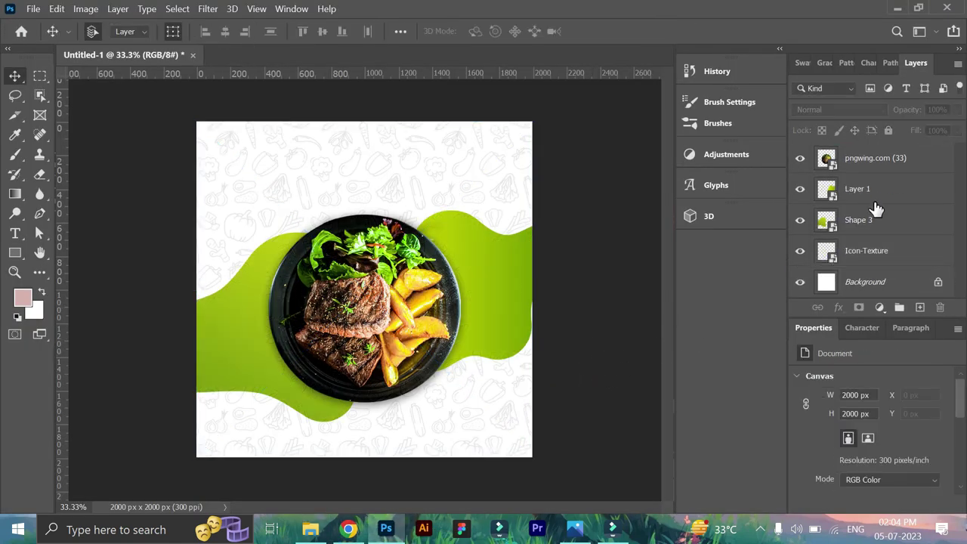
# Set both green blob layers' blend mode to Multiply so the pattern shows through.
pyautogui.click(857, 189)
pyautogui.click(846, 110)
pyautogui.click(812, 168)
pyautogui.click(630, 350)
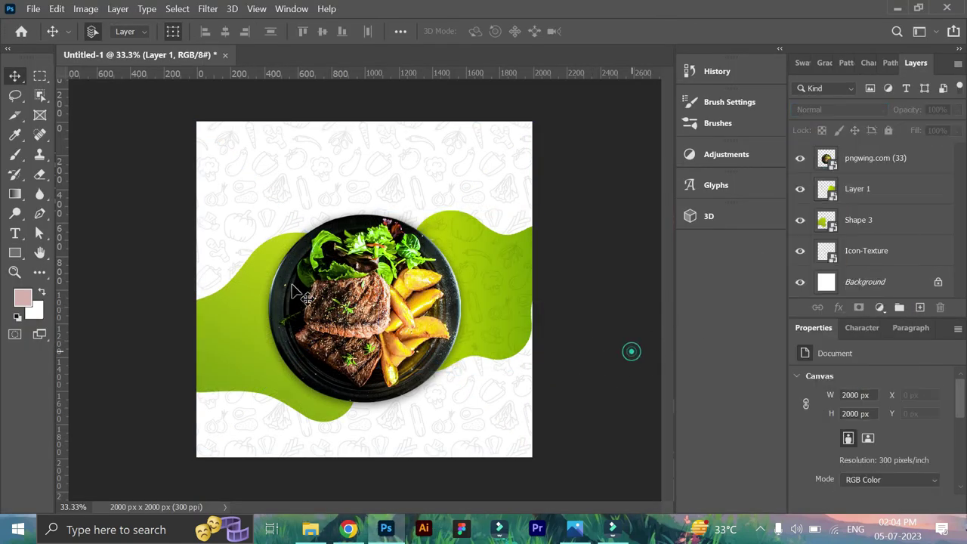
pyautogui.click(252, 282)
pyautogui.click(820, 109)
pyautogui.click(852, 167)
pyautogui.click(637, 269)
# Place the Light image and move its layer beneath the plate.
pyautogui.click(310, 528)
pyautogui.moveTo(189, 216); pyautogui.dragTo(362, 287)
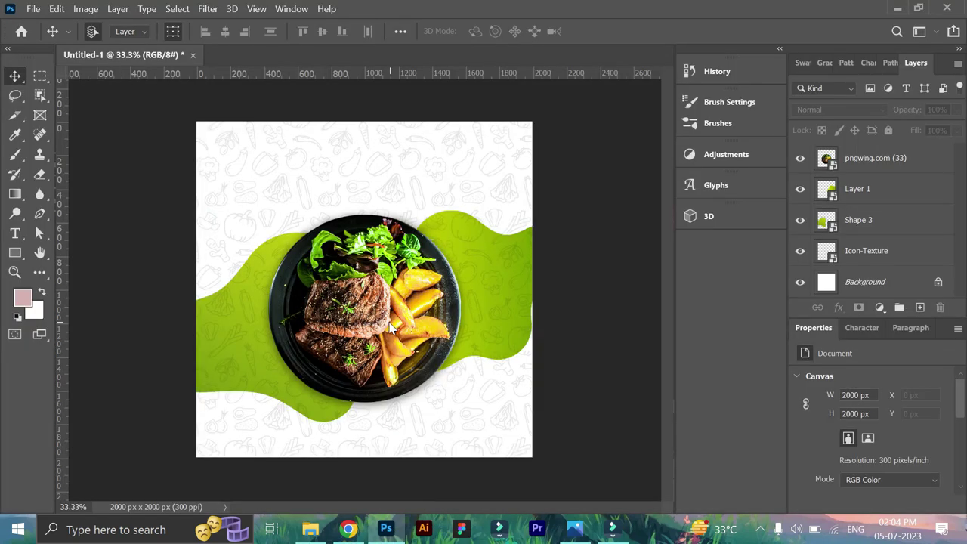
pyautogui.click(723, 31)
pyautogui.moveTo(856, 158); pyautogui.dragTo(856, 202)
pyautogui.click(631, 366)
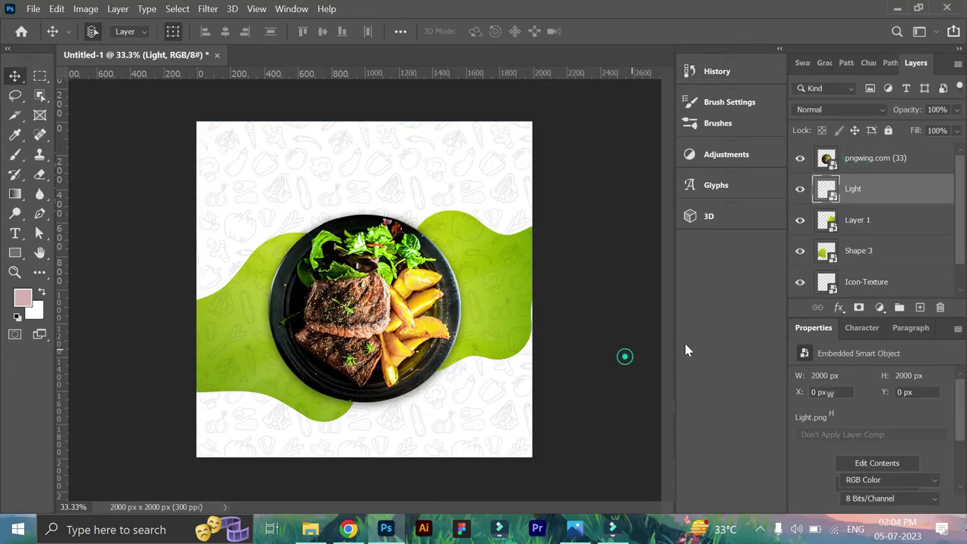
pyautogui.click(309, 528)
# Place the green Element lettuce graphic, shrunk, in the top-right corner.
pyautogui.moveTo(516, 106); pyautogui.dragTo(364, 289)
pyautogui.moveTo(421, 377); pyautogui.dragTo(358, 280)
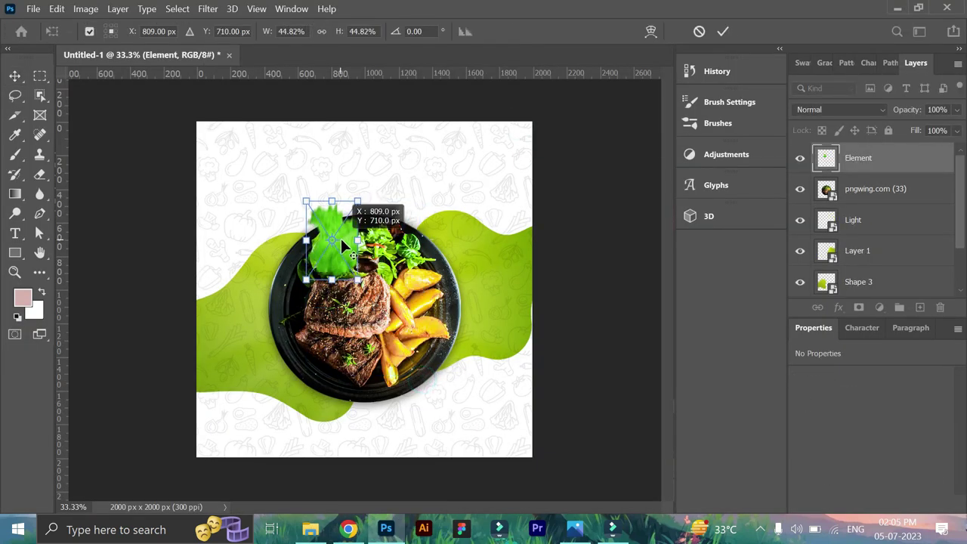
pyautogui.moveTo(332, 221); pyautogui.dragTo(510, 141)
pyautogui.moveTo(539, 202)
pyautogui.mouseDown()
pyautogui.moveTo(516, 176)
pyautogui.moveTo(527, 163)
pyautogui.mouseUp()
pyautogui.click(645, 192)
# Place the 02 leaf image, shrunk and positioned near the right edge.
pyautogui.click(310, 529)
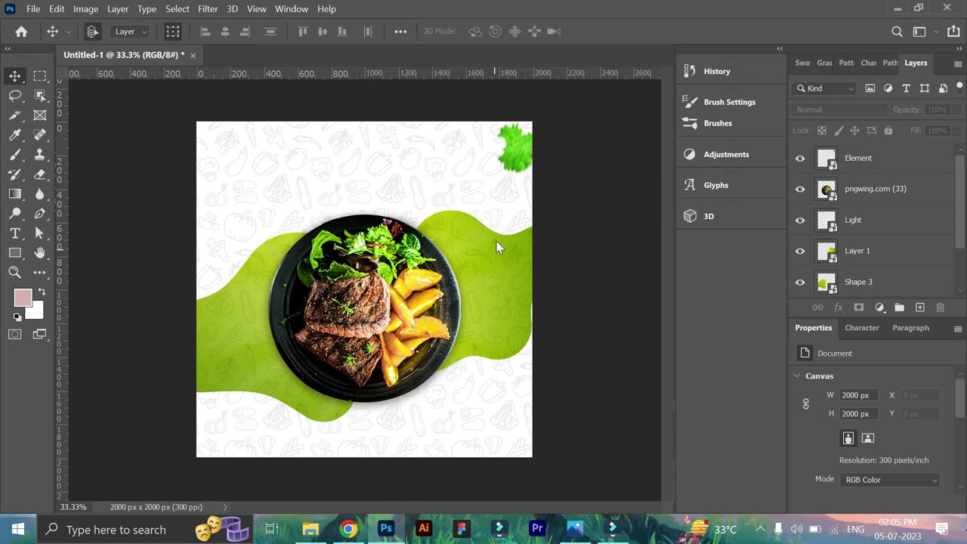
pyautogui.moveTo(270, 109); pyautogui.dragTo(496, 244)
pyautogui.moveTo(468, 386)
pyautogui.mouseDown()
pyautogui.moveTo(332, 263)
pyautogui.moveTo(487, 228)
pyautogui.moveTo(443, 195)
pyautogui.mouseUp()
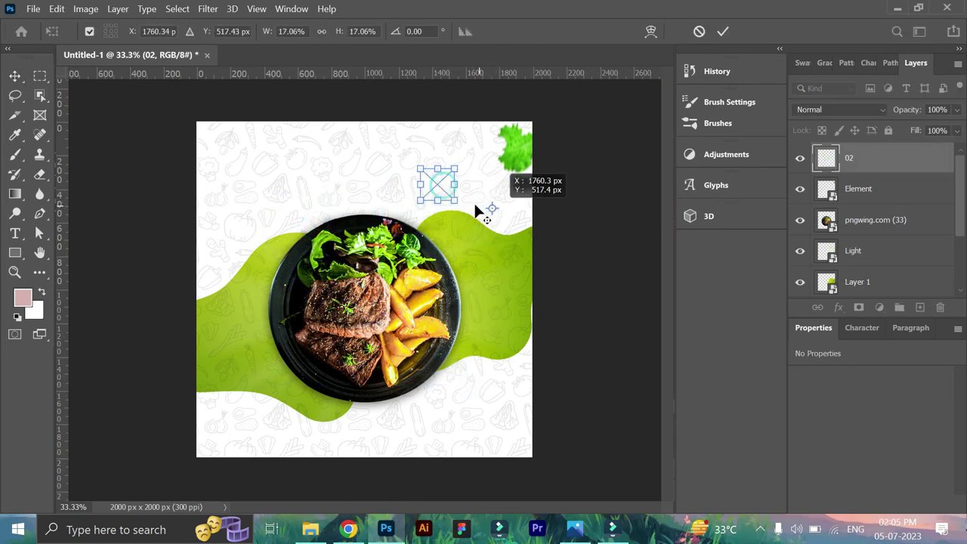
pyautogui.moveTo(497, 202); pyautogui.dragTo(510, 198)
pyautogui.click(723, 31)
# Zoom in and snap the corner Element graphic to the top edge.
pyautogui.hotkey('alt', '[')
pyautogui.hotkey('ctrl', 't')
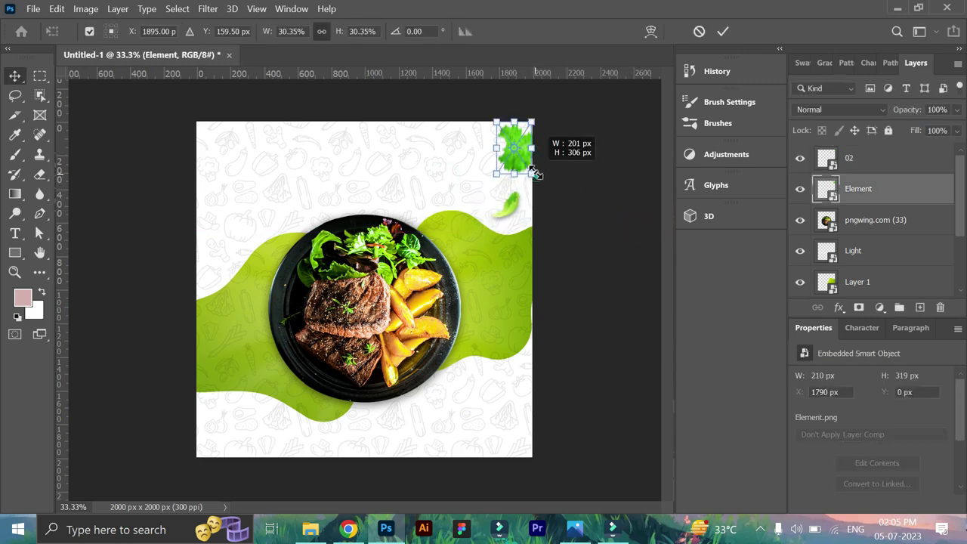
pyautogui.press('Return')
pyautogui.press('z')
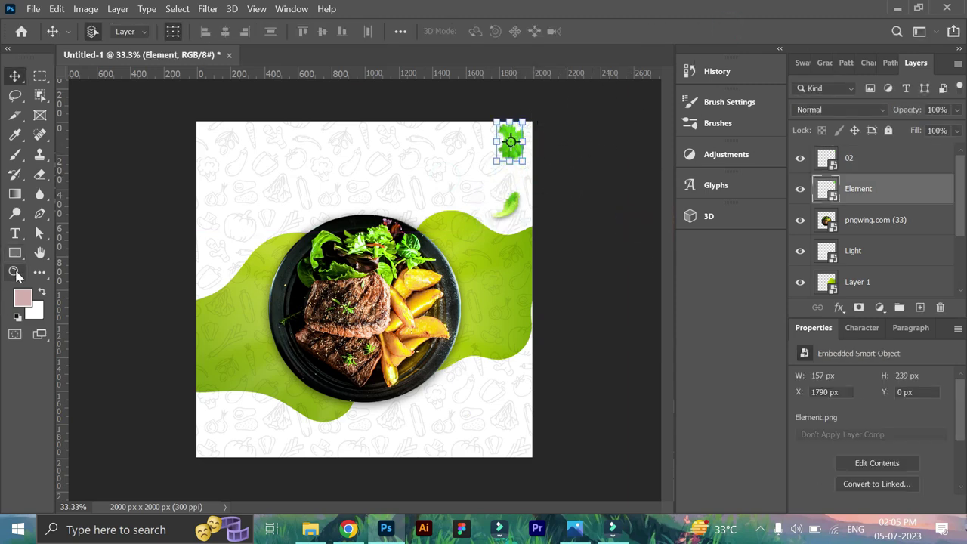
pyautogui.click(534, 310)
pyautogui.press('v')
pyautogui.moveTo(535, 121); pyautogui.dragTo(533, 122)
pyautogui.click(610, 156)
pyautogui.click(535, 125)
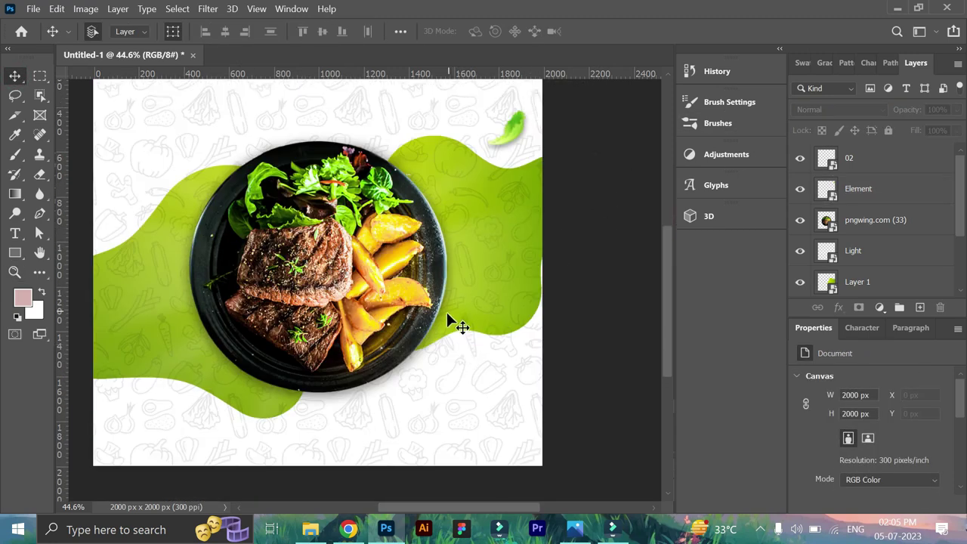
# Place the Layer 2 curved arrow below the plate, rotated about 15 degrees.
pyautogui.hotkey('alt', 'Tab')
pyautogui.moveTo(941, 101)
pyautogui.mouseDown()
pyautogui.moveTo(355, 531)
pyautogui.moveTo(438, 378)
pyautogui.moveTo(302, 233)
pyautogui.mouseUp()
pyautogui.moveTo(470, 327); pyautogui.dragTo(461, 366)
pyautogui.moveTo(498, 330); pyautogui.dragTo(503, 345)
pyautogui.click(723, 31)
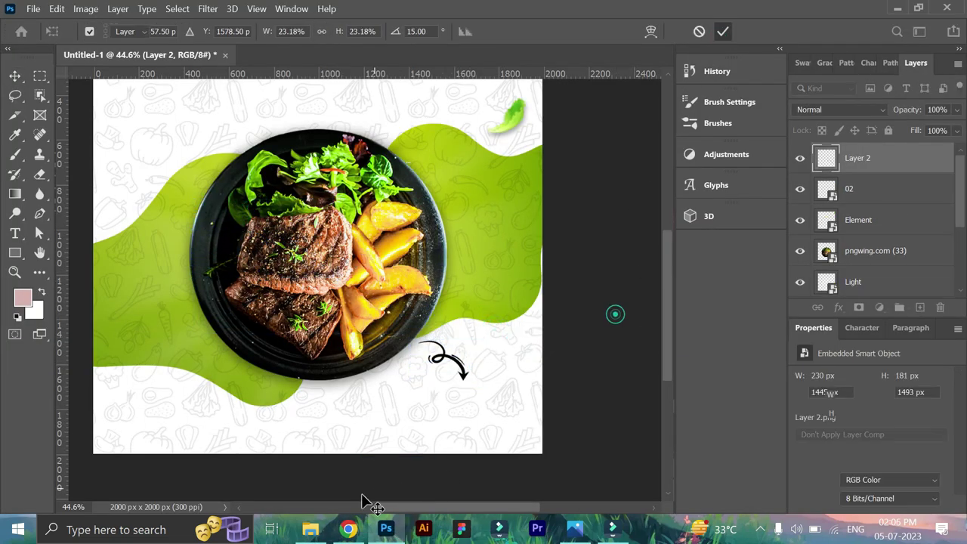
# Select the steak plate and rounded rectangle files in the asset folder.
pyautogui.hotkey('alt', 'Tab')
pyautogui.click(398, 239)
pyautogui.keyDown('ctrl'); pyautogui.click(353, 219); pyautogui.keyUp('ctrl')
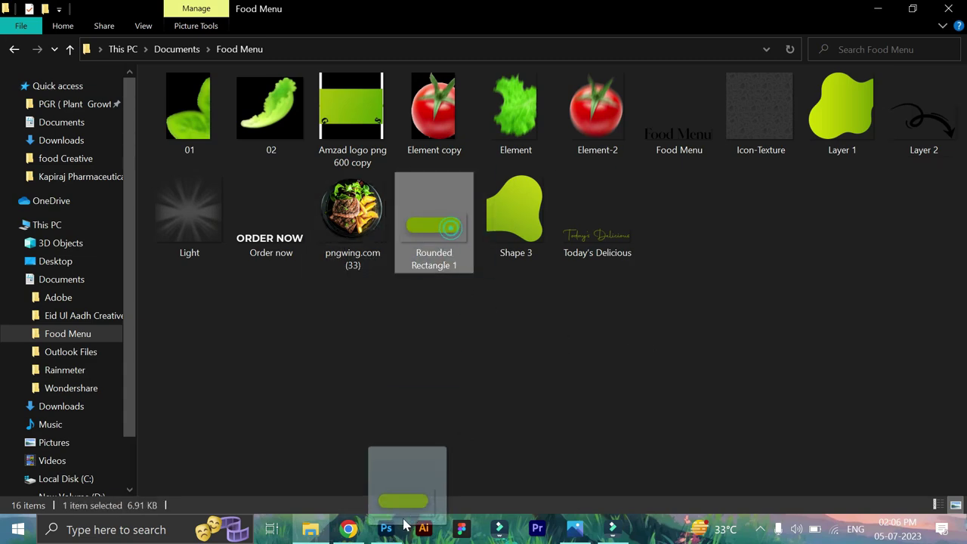
# Place the Rounded Rectangle 1 green bar below the curved arrow.
pyautogui.moveTo(434, 219); pyautogui.dragTo(317, 264)
pyautogui.press('Return')
pyautogui.moveTo(216, 205)
pyautogui.mouseDown()
pyautogui.moveTo(177, 205)
pyautogui.moveTo(453, 409)
pyautogui.moveTo(509, 423)
pyautogui.mouseUp()
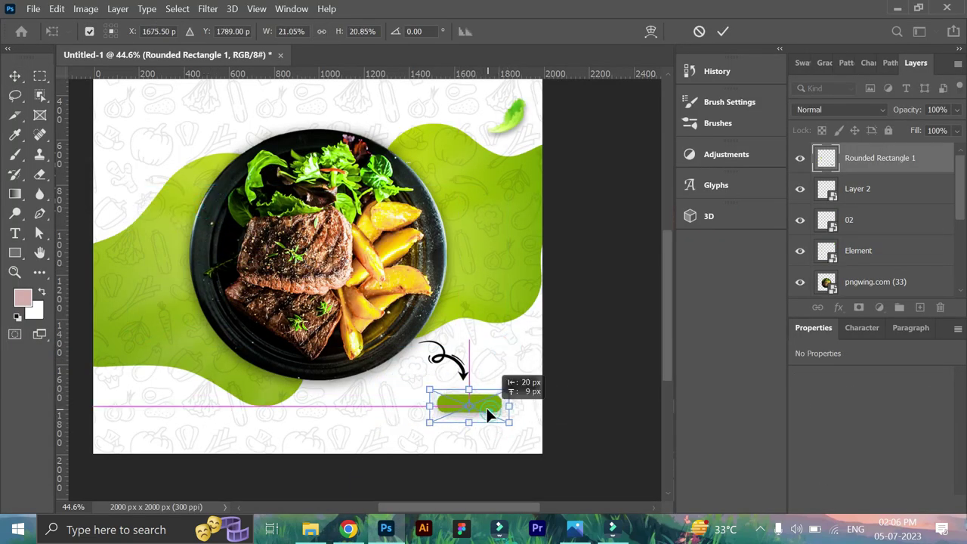
pyautogui.click(723, 31)
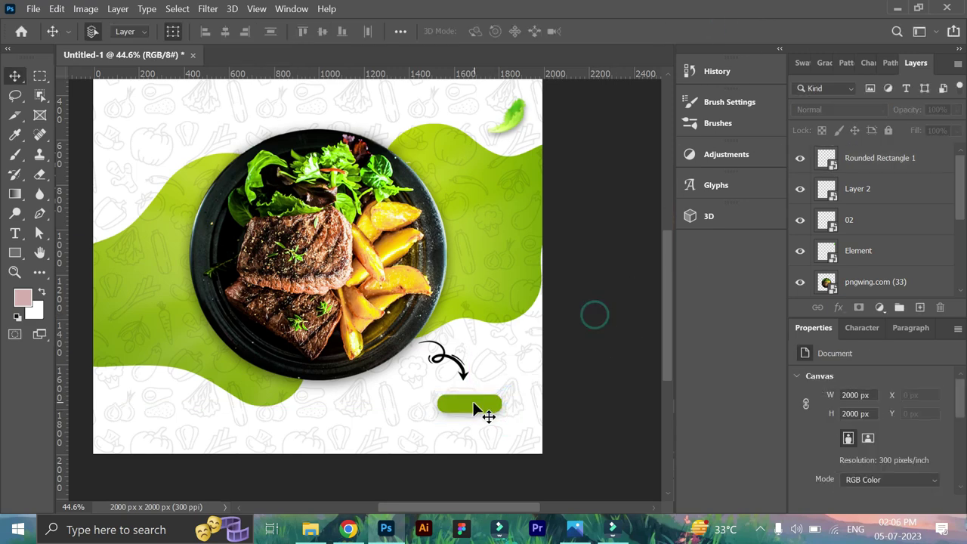
pyautogui.moveTo(488, 411); pyautogui.dragTo(484, 406)
pyautogui.click(596, 381)
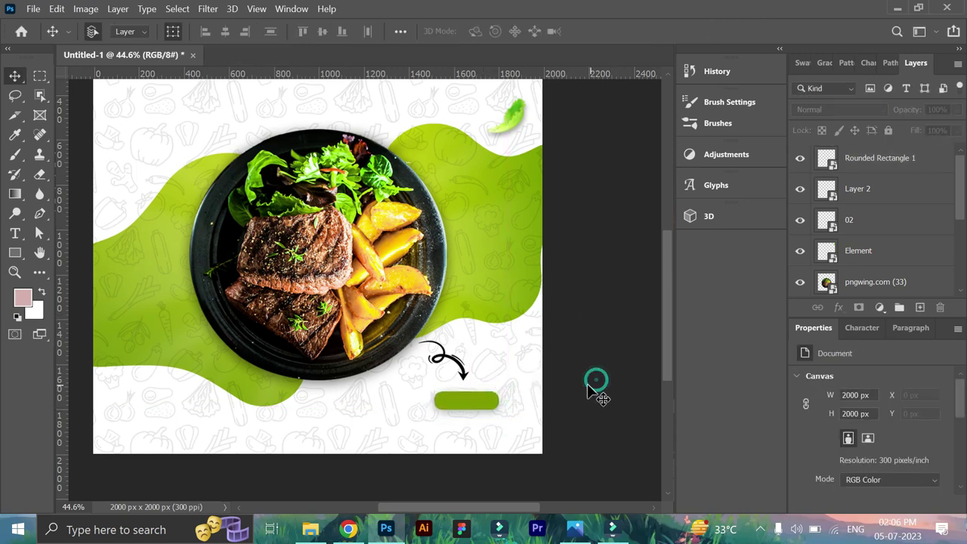
# Add the button text with the Type tool and scale it up.
pyautogui.press('t')
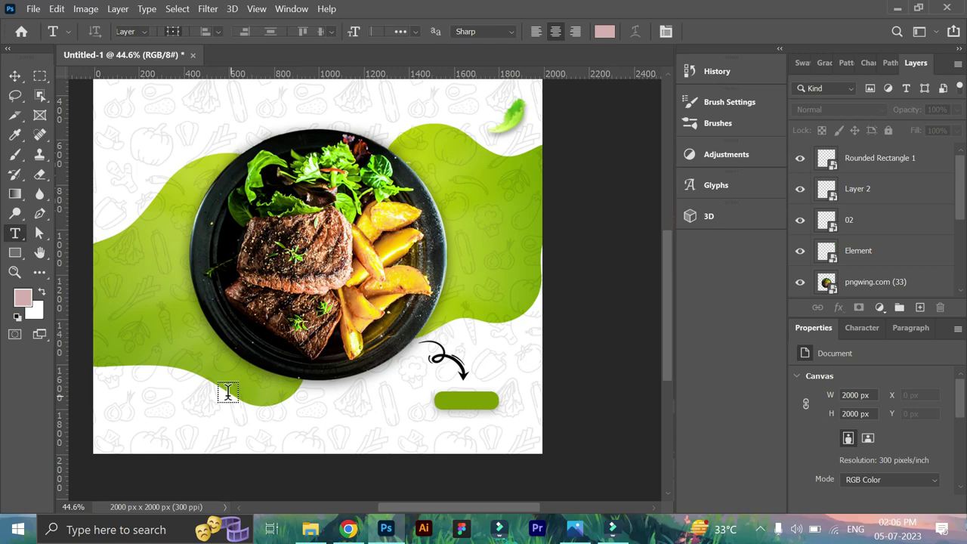
pyautogui.press('BackSpace')
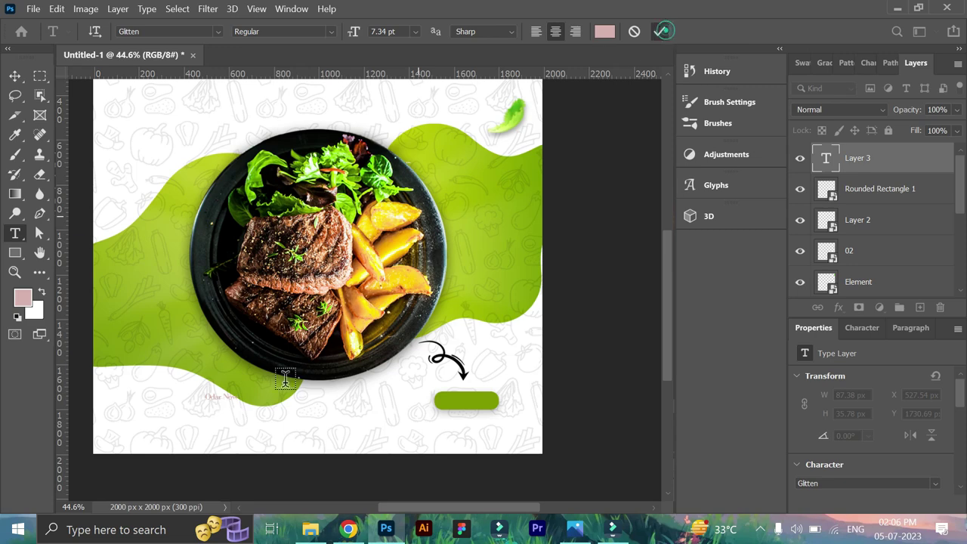
pyautogui.hotkey('ctrl', 'Return')
pyautogui.hotkey('ctrl', 't')
pyautogui.moveTo(240, 401); pyautogui.dragTo(266, 405)
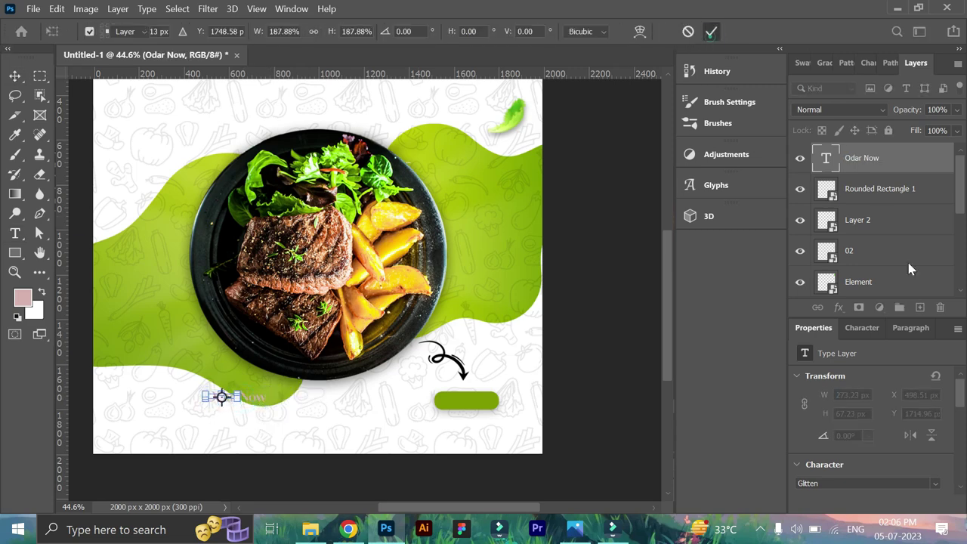
pyautogui.press('Return')
# Set the button text font to Montserrat Medium.
pyautogui.click(935, 483)
pyautogui.click(811, 83)
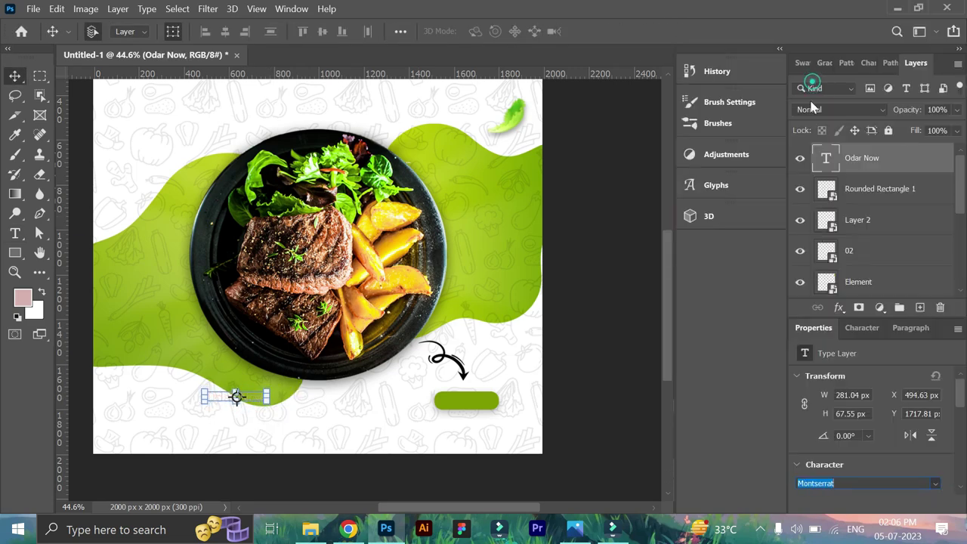
pyautogui.scroll(-1, 868, 423)
pyautogui.scroll(-1, 868, 453)
pyautogui.click(934, 466)
pyautogui.click(838, 336)
pyautogui.click(934, 465)
pyautogui.click(847, 353)
# Correct the text to read ORDER NOW and shrink it onto the green button.
pyautogui.moveTo(254, 349); pyautogui.dragTo(495, 378)
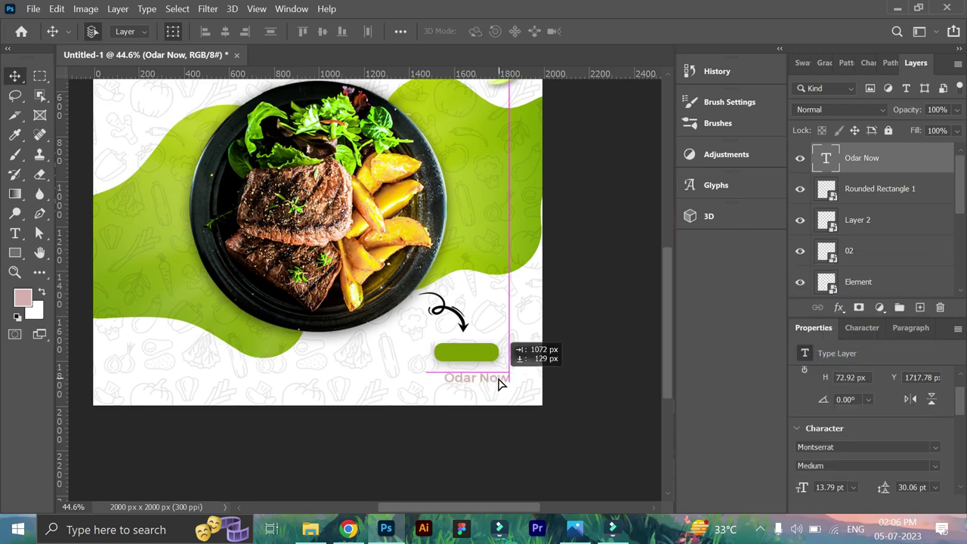
pyautogui.scroll(-3, 851, 439)
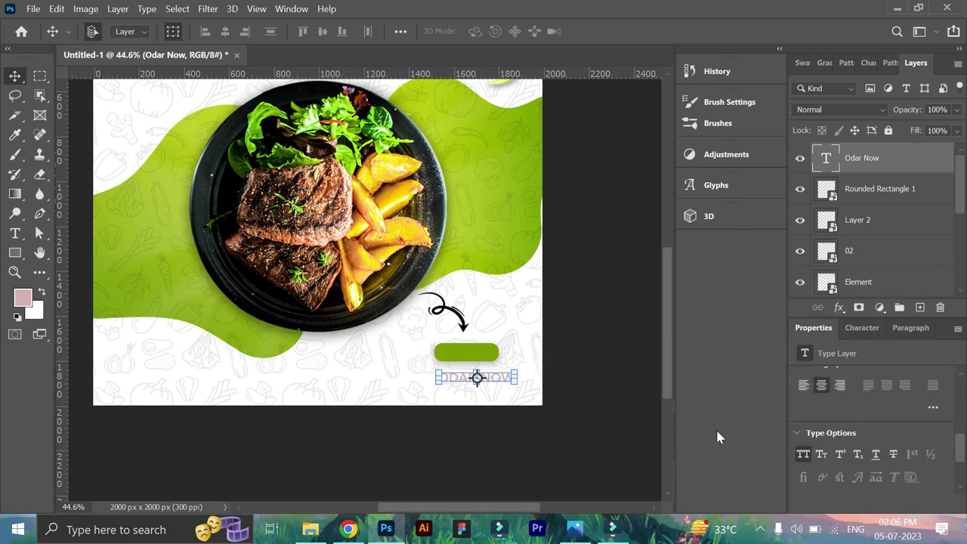
pyautogui.doubleClick(495, 373)
pyautogui.click(476, 378)
pyautogui.write('RDE')
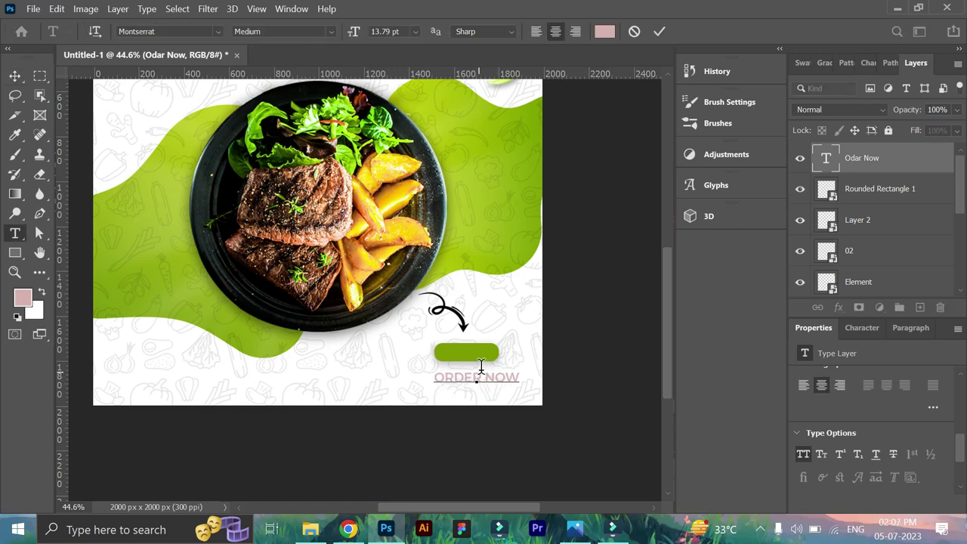
pyautogui.click(626, 280)
pyautogui.hotkey('ctrl', 't')
pyautogui.moveTo(523, 387)
pyautogui.mouseDown()
pyautogui.moveTo(486, 386)
pyautogui.moveTo(469, 354)
pyautogui.mouseUp()
pyautogui.press('Return')
# Make the ORDER NOW text colour white.
pyautogui.scroll(-2, 838, 425)
pyautogui.click(918, 450)
pyautogui.click(518, 188)
pyautogui.click(856, 182)
pyautogui.scroll(3, 614, 312)
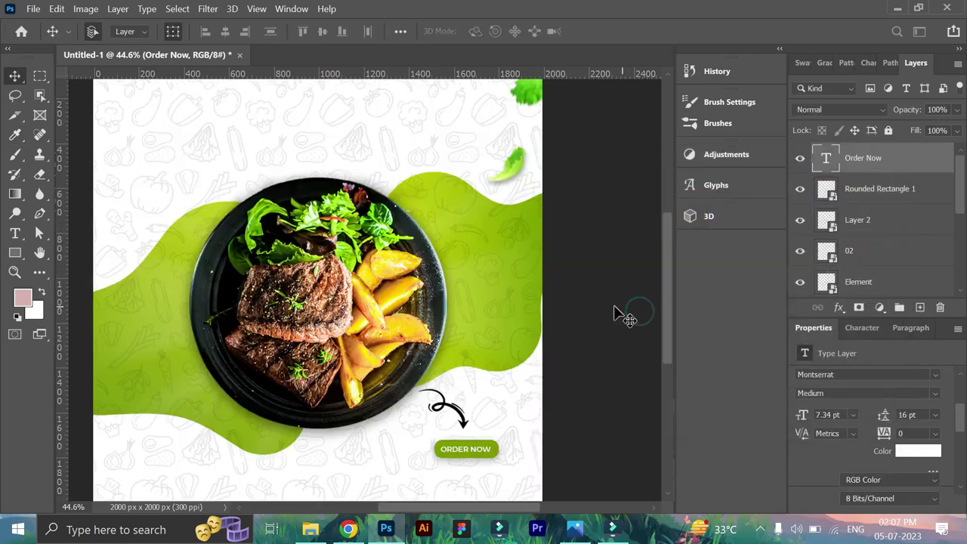
pyautogui.click(614, 312)
pyautogui.scroll(1, 612, 321)
pyautogui.scroll(1, 612, 321)
# Clear the file selection in the asset folder and return to the design.
pyautogui.click(310, 528)
pyautogui.click(491, 355)
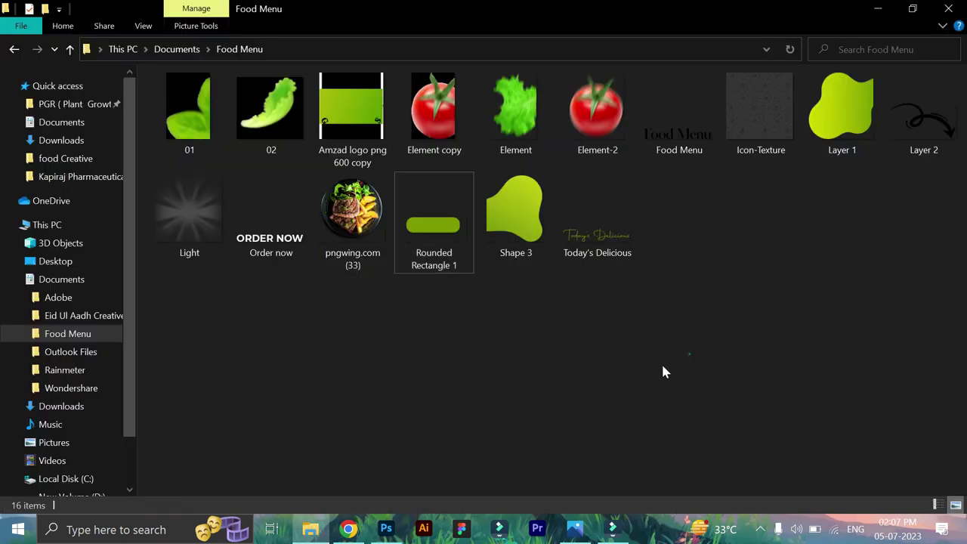
pyautogui.click(386, 529)
pyautogui.scroll(-2, 588, 364)
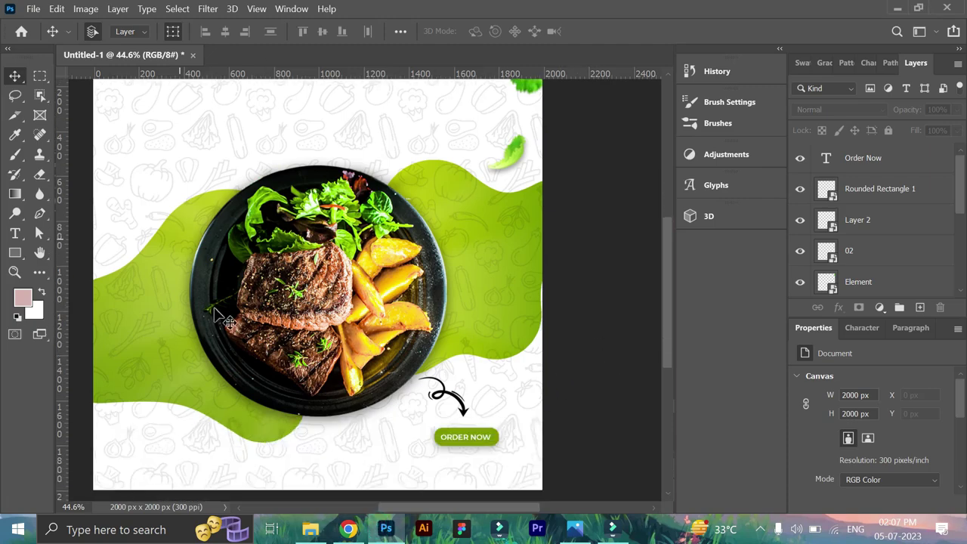
# Place the leaf image 01, scale it down, and tuck it into the bottom-right corner.
pyautogui.click(311, 529)
pyautogui.moveTo(216, 136); pyautogui.dragTo(469, 383)
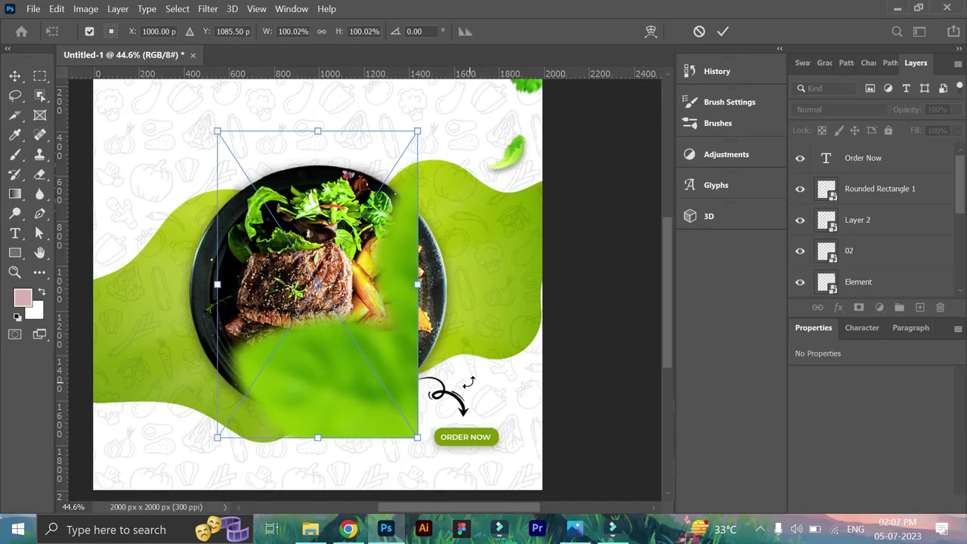
pyautogui.moveTo(418, 436); pyautogui.dragTo(280, 436)
pyautogui.moveTo(249, 362)
pyautogui.mouseDown()
pyautogui.moveTo(484, 404)
pyautogui.moveTo(540, 444)
pyautogui.mouseUp()
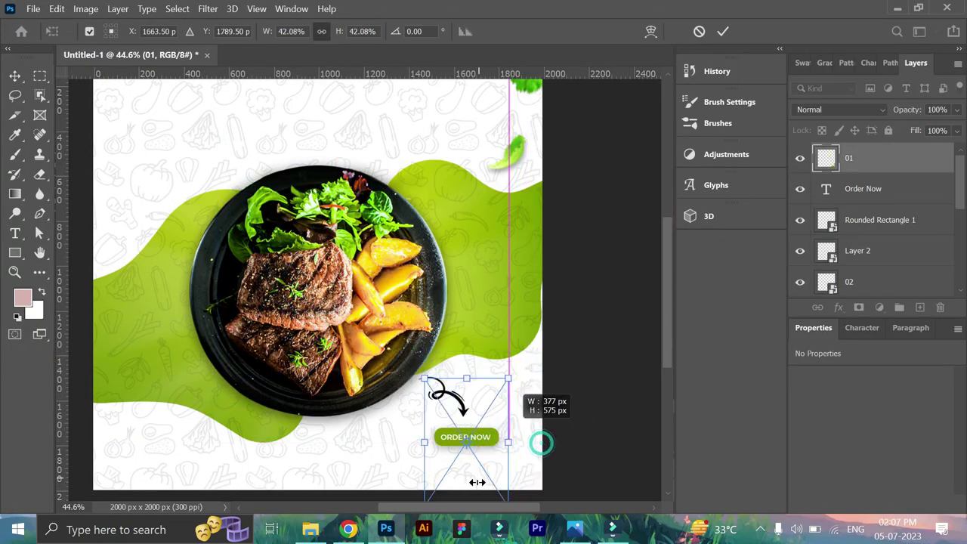
pyautogui.moveTo(477, 481); pyautogui.dragTo(505, 464)
pyautogui.moveTo(446, 358); pyautogui.dragTo(487, 420)
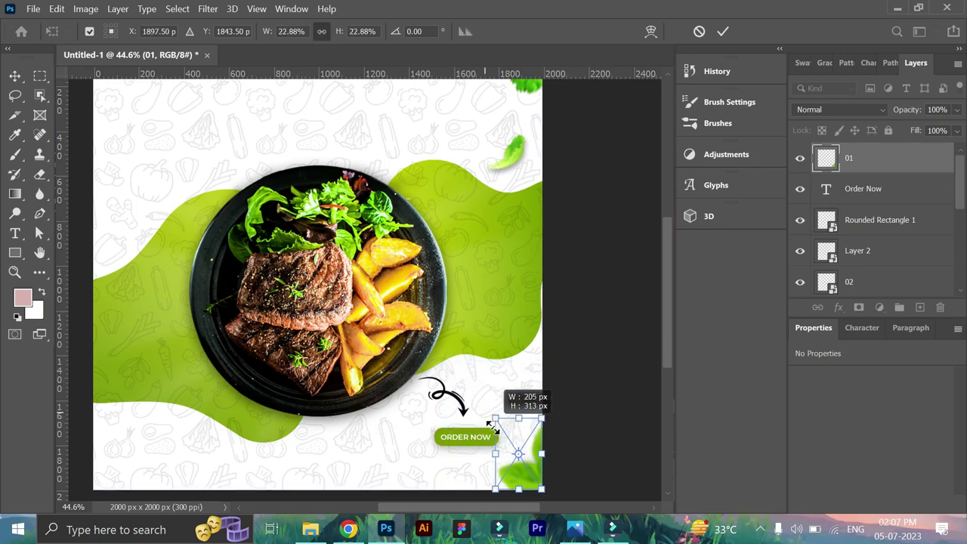
pyautogui.hotkey('alt', 'Tab')
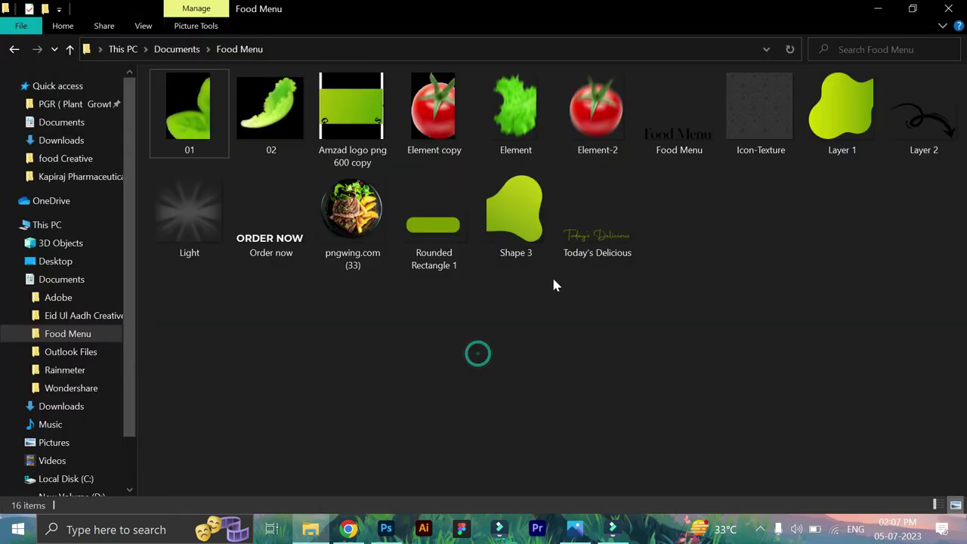
# Place the Element copy tomato, shrink it, and set it small on the right edge.
pyautogui.moveTo(433, 106); pyautogui.dragTo(317, 287)
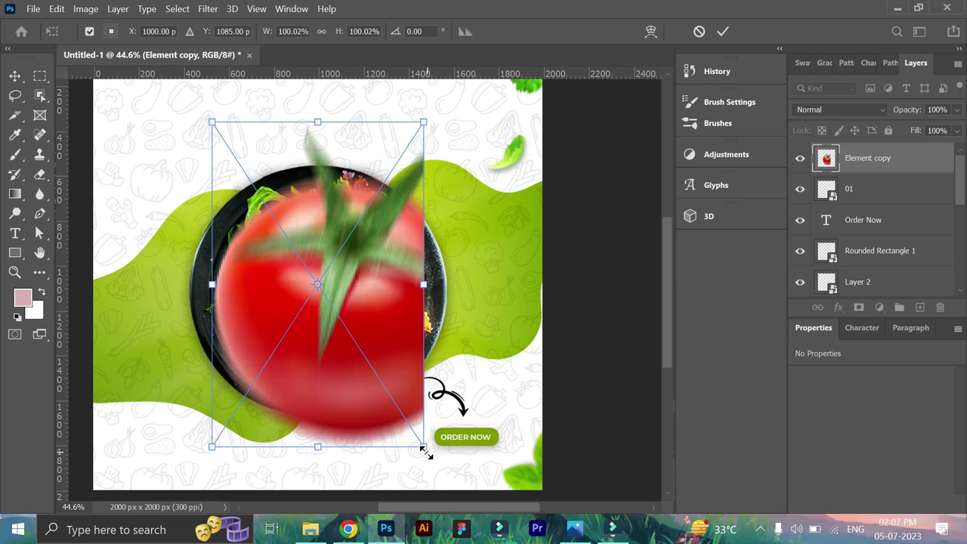
pyautogui.moveTo(424, 448); pyautogui.dragTo(269, 205)
pyautogui.moveTo(242, 162); pyautogui.dragTo(513, 363)
pyautogui.moveTo(529, 408)
pyautogui.mouseDown()
pyautogui.moveTo(548, 381)
pyautogui.moveTo(521, 374)
pyautogui.mouseUp()
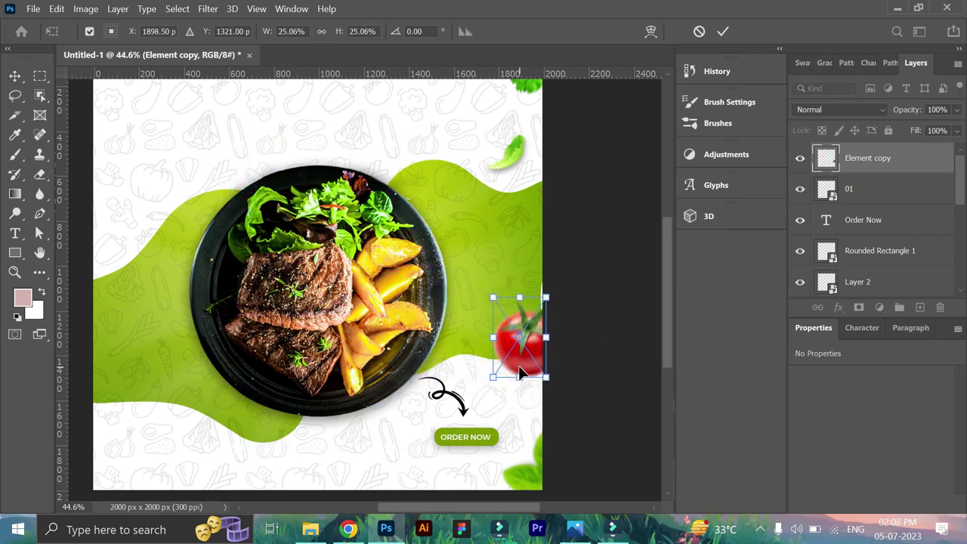
pyautogui.click(723, 31)
pyautogui.hotkey('ctrl', 't')
pyautogui.moveTo(546, 298); pyautogui.dragTo(538, 310)
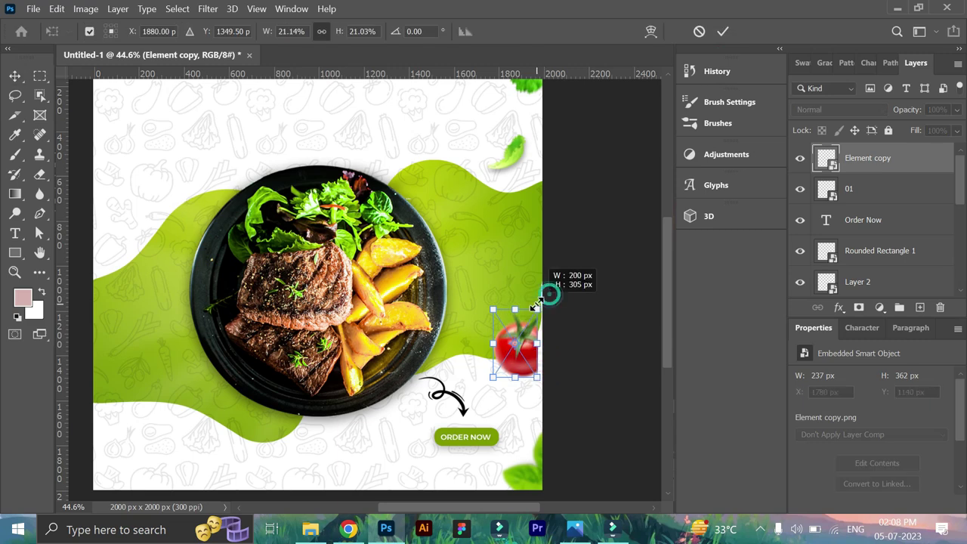
pyautogui.click(722, 31)
pyautogui.click(499, 242)
pyautogui.click(551, 316)
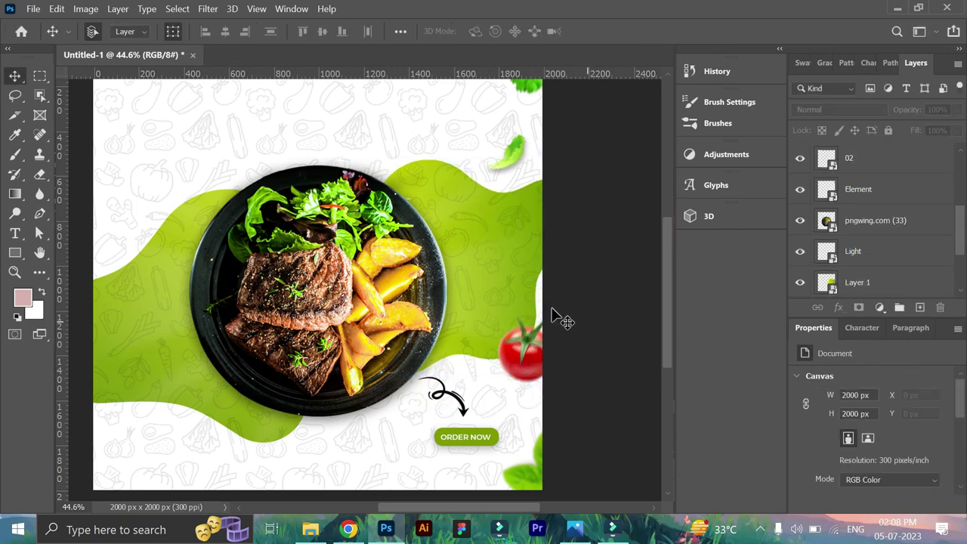
pyautogui.click(311, 529)
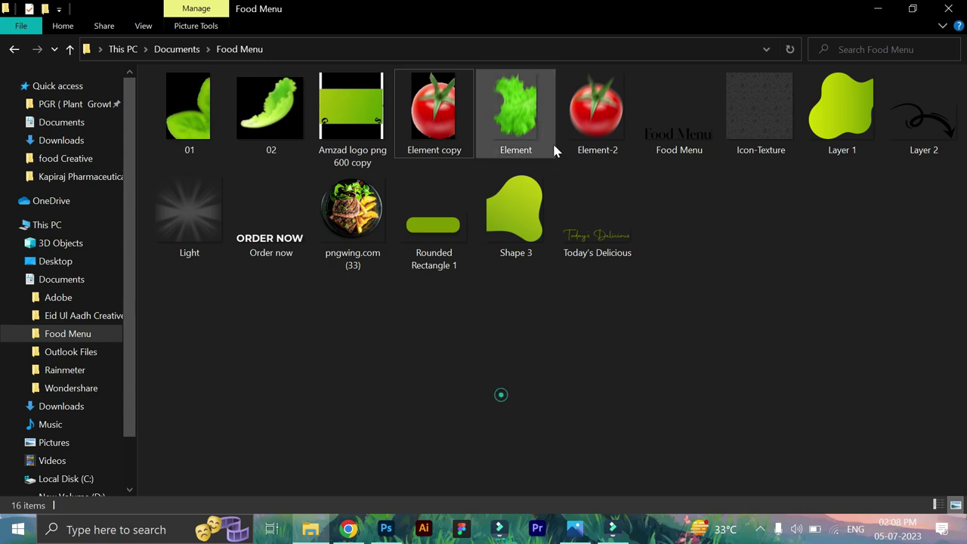
# Add the Element-2 tomato, shrink it to the left edge, and start text above the plate.
pyautogui.moveTo(597, 106); pyautogui.dragTo(318, 287)
pyautogui.moveTo(409, 392)
pyautogui.mouseDown()
pyautogui.moveTo(321, 316)
pyautogui.moveTo(283, 236)
pyautogui.moveTo(149, 212)
pyautogui.moveTo(136, 225)
pyautogui.mouseUp()
pyautogui.moveTo(161, 270); pyautogui.dragTo(138, 238)
pyautogui.press('Return')
pyautogui.scroll(3, 578, 259)
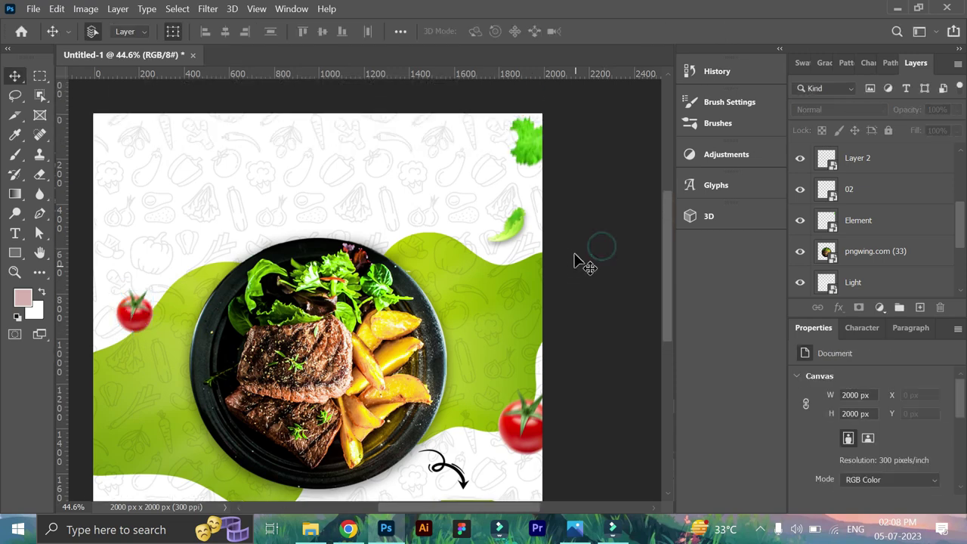
pyautogui.moveTo(141, 316); pyautogui.dragTo(142, 329)
pyautogui.click(622, 314)
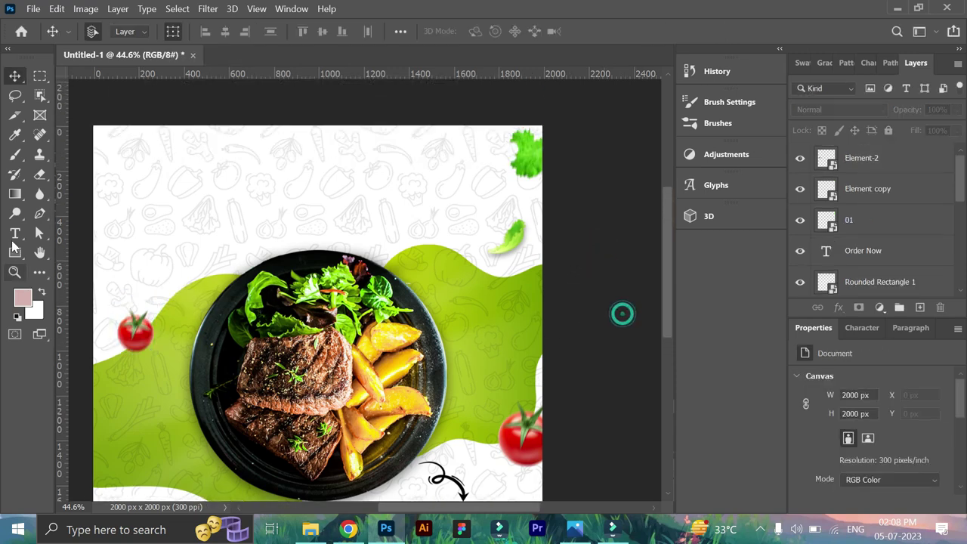
pyautogui.click(239, 200)
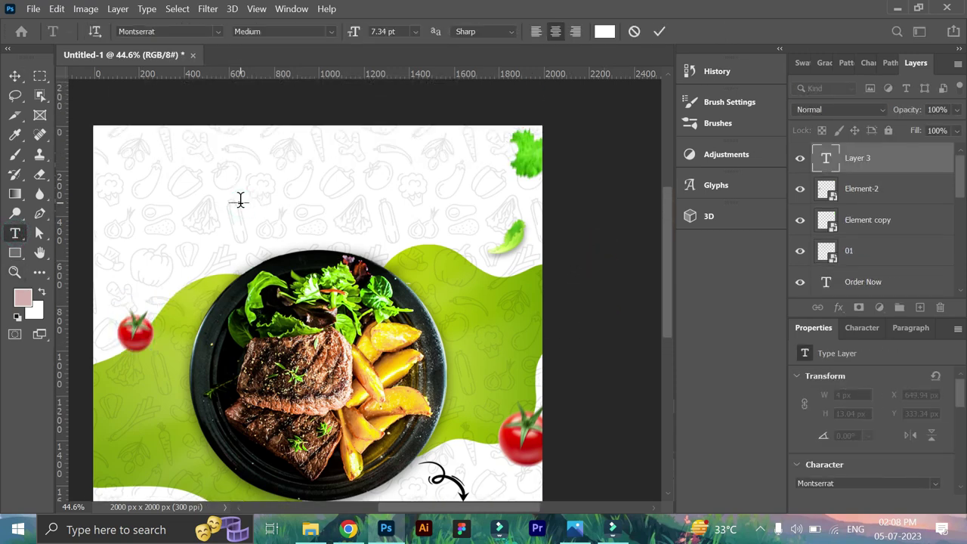
# Commit the Food Menu headline and set its text colour to black (000000).
pyautogui.click(659, 32)
pyautogui.click(15, 76)
pyautogui.scroll(-3, 907, 449)
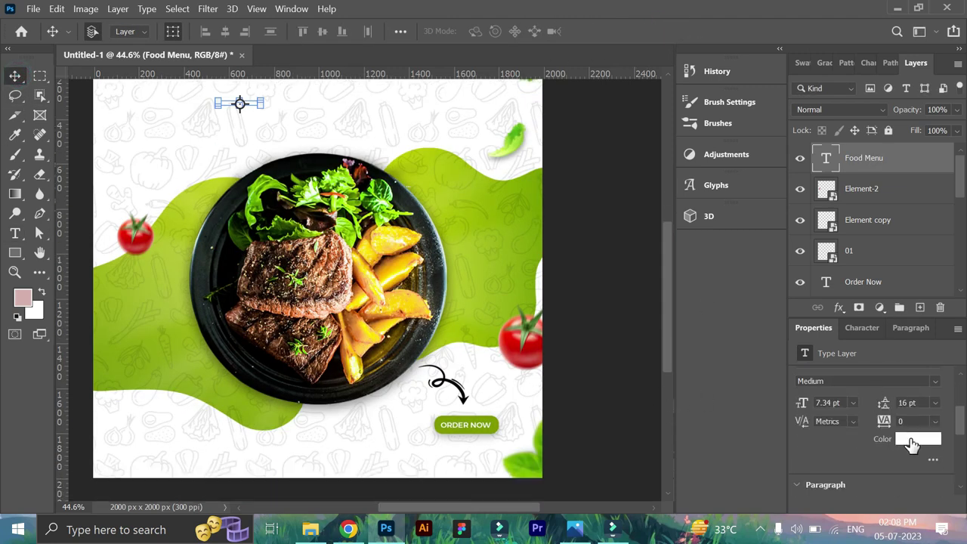
pyautogui.click(918, 438)
pyautogui.write('000000')
pyautogui.click(857, 184)
pyautogui.scroll(3, 317, 302)
# Enlarge the Food Menu headline and set it in the Glitten font.
pyautogui.click(14, 272)
pyautogui.click(16, 75)
pyautogui.moveTo(263, 220); pyautogui.dragTo(358, 203)
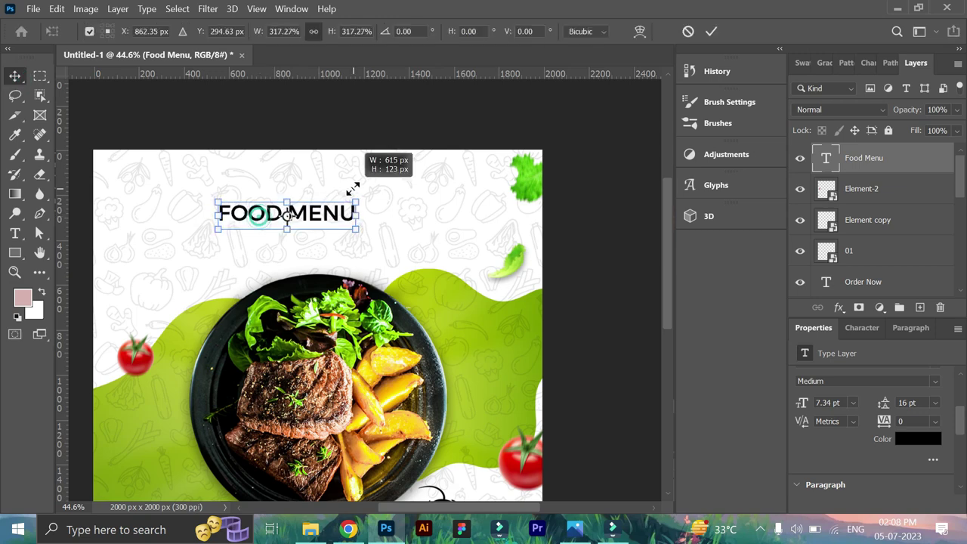
pyautogui.click(710, 32)
pyautogui.click(868, 381)
pyautogui.scroll(1, 868, 392)
pyautogui.click(868, 398)
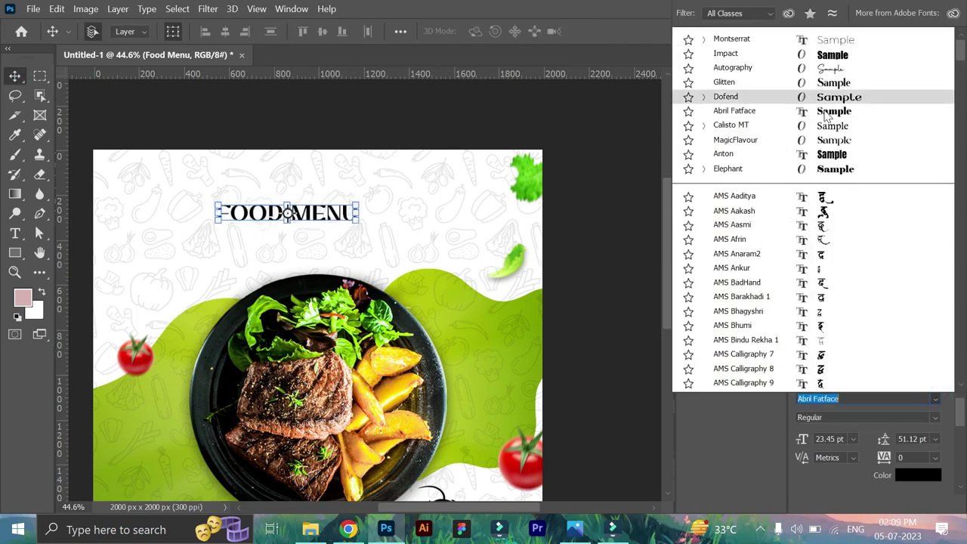
pyautogui.click(827, 85)
pyautogui.scroll(-3, 899, 415)
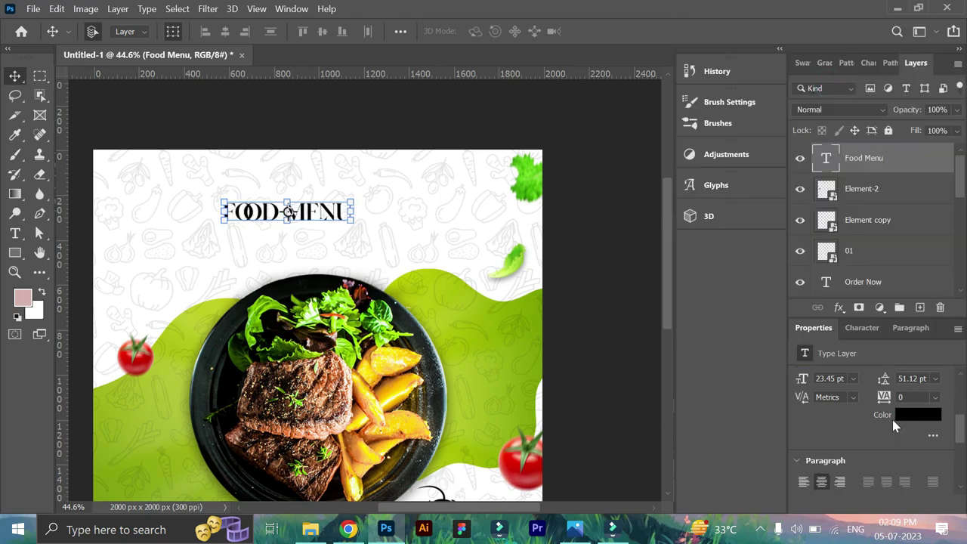
pyautogui.moveTo(344, 220)
pyautogui.mouseDown()
pyautogui.moveTo(395, 232)
pyautogui.moveTo(353, 222)
pyautogui.mouseUp()
pyautogui.press('Return')
# Type 'Today Delicious' above the headline, apply the Autography font, and enlarge it.
pyautogui.press('t')
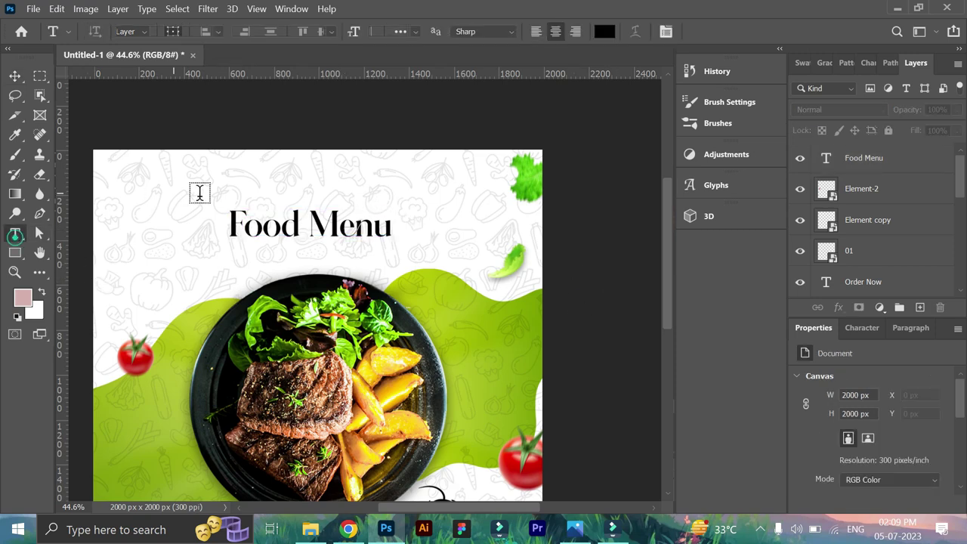
pyautogui.click(198, 193)
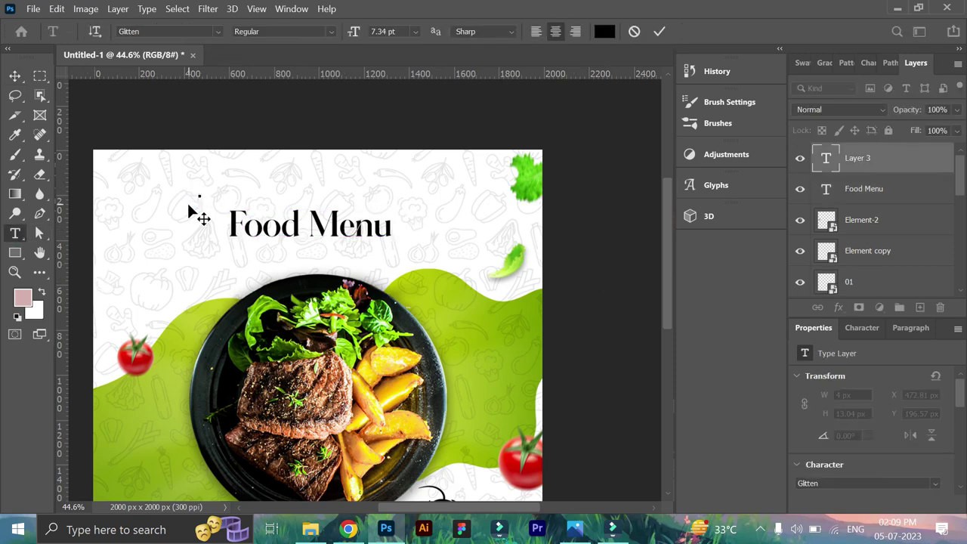
pyautogui.write('Today Del')
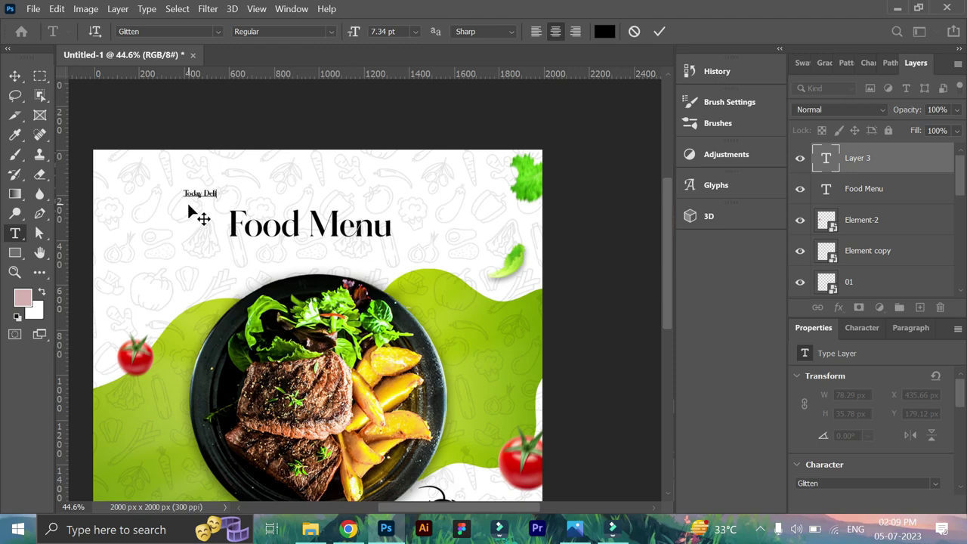
pyautogui.write('icious')
pyautogui.click(659, 34)
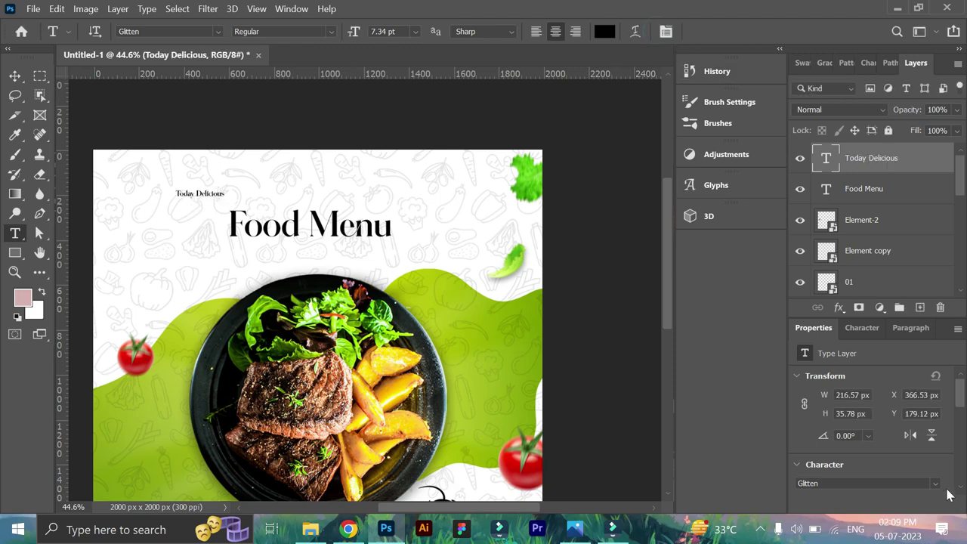
pyautogui.click(935, 482)
pyautogui.press('v')
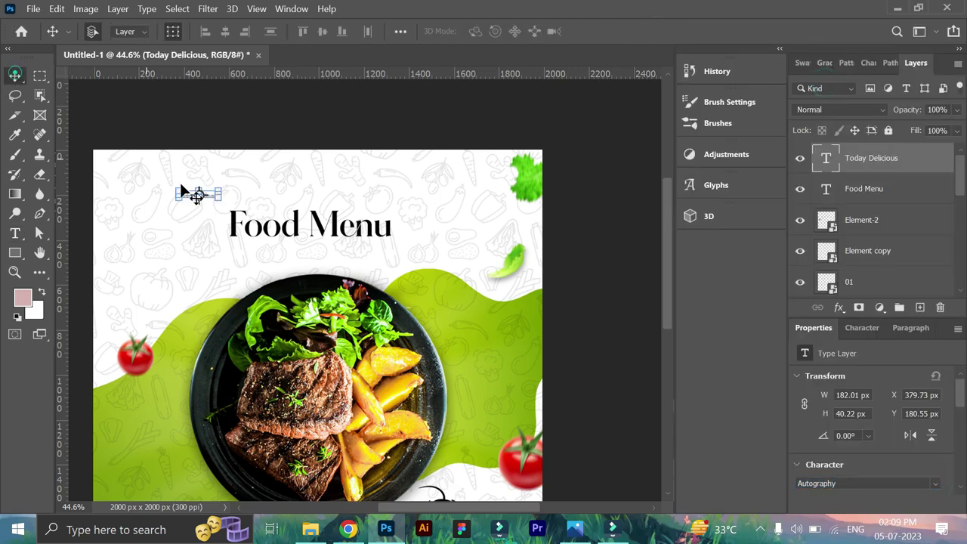
pyautogui.moveTo(225, 205); pyautogui.dragTo(345, 216)
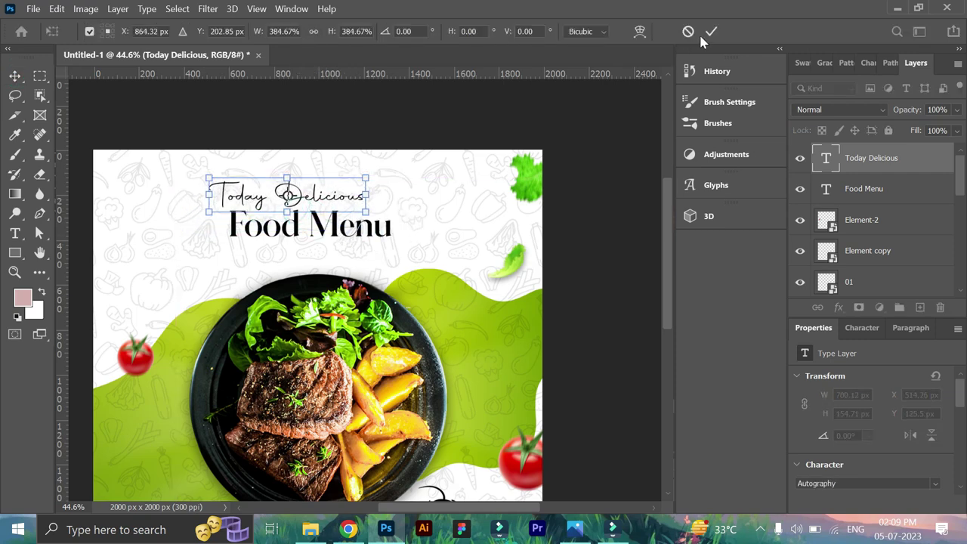
pyautogui.click(711, 31)
# Tighten the Today Delicious letter spacing and nudge it slightly right.
pyautogui.scroll(-2, 895, 388)
pyautogui.click(935, 482)
pyautogui.click(915, 337)
pyautogui.moveTo(323, 184); pyautogui.dragTo(351, 187)
pyautogui.scroll(-2, 858, 464)
pyautogui.click(917, 451)
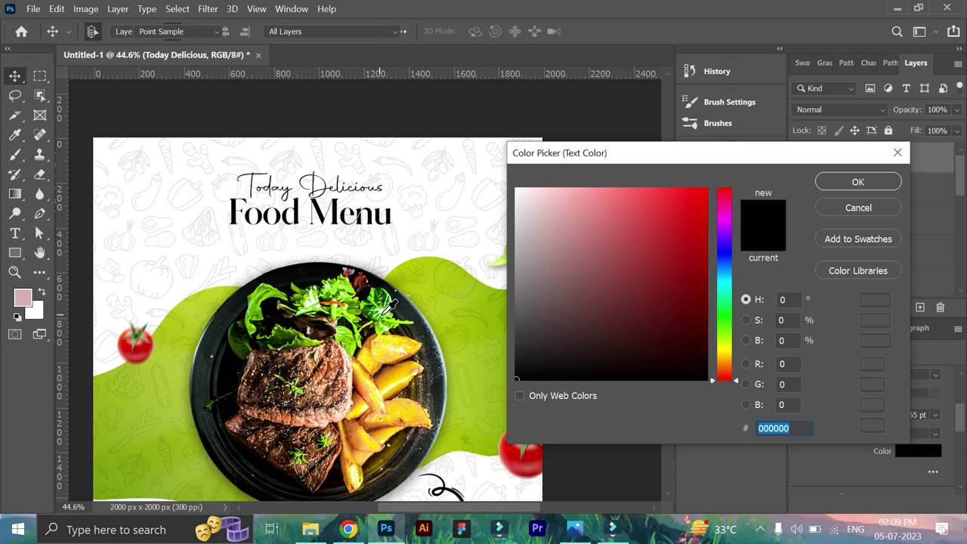
# Colour the Today Delicious text bright green in the Color Picker.
pyautogui.click(366, 318)
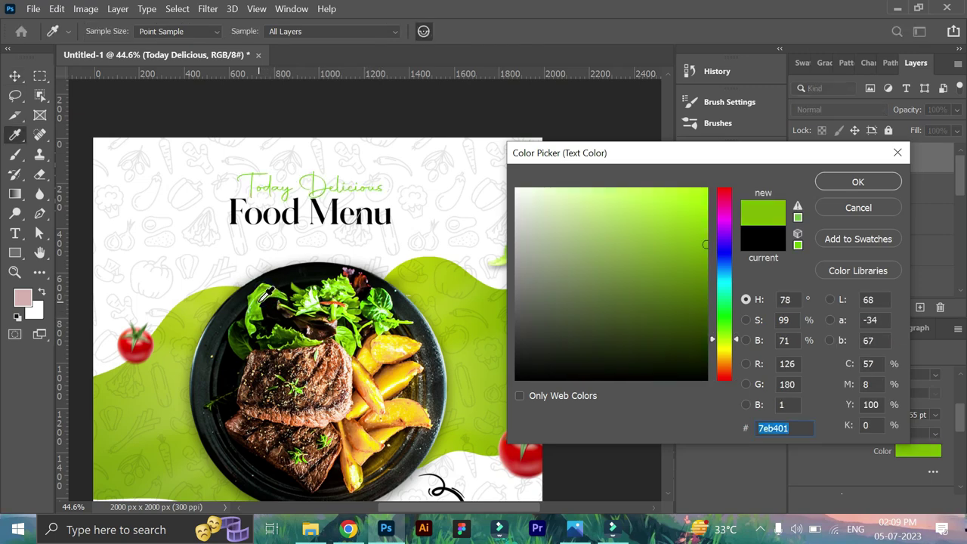
pyautogui.click(340, 329)
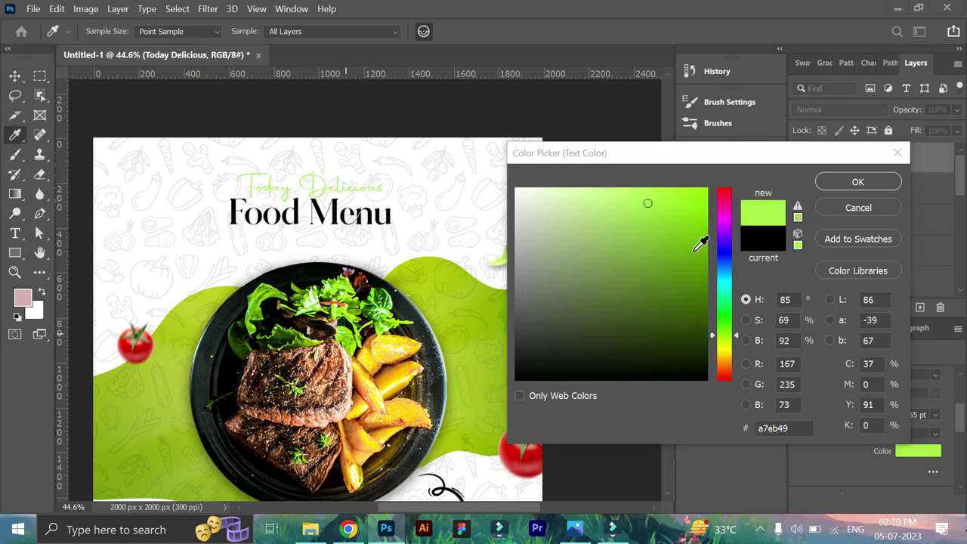
pyautogui.click(394, 299)
pyautogui.click(500, 278)
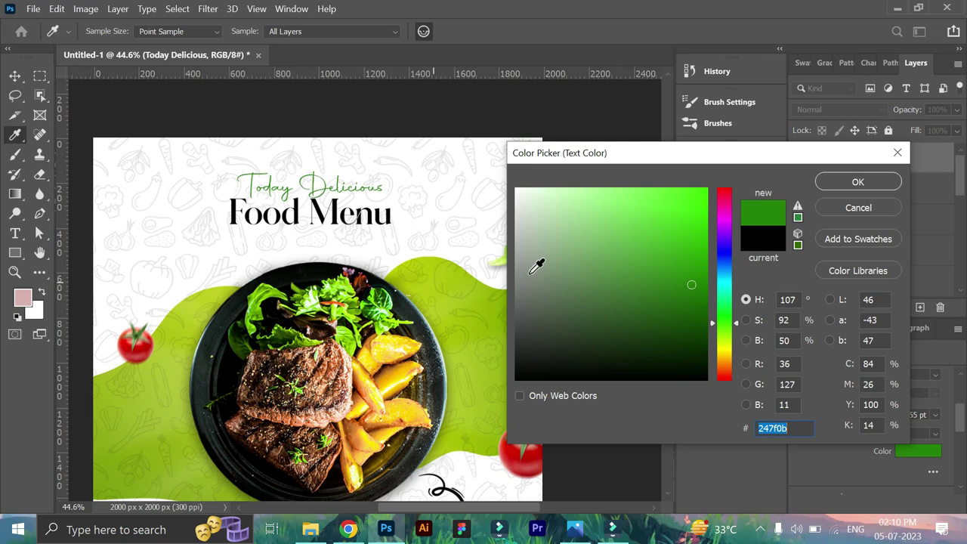
pyautogui.moveTo(691, 283); pyautogui.dragTo(665, 271)
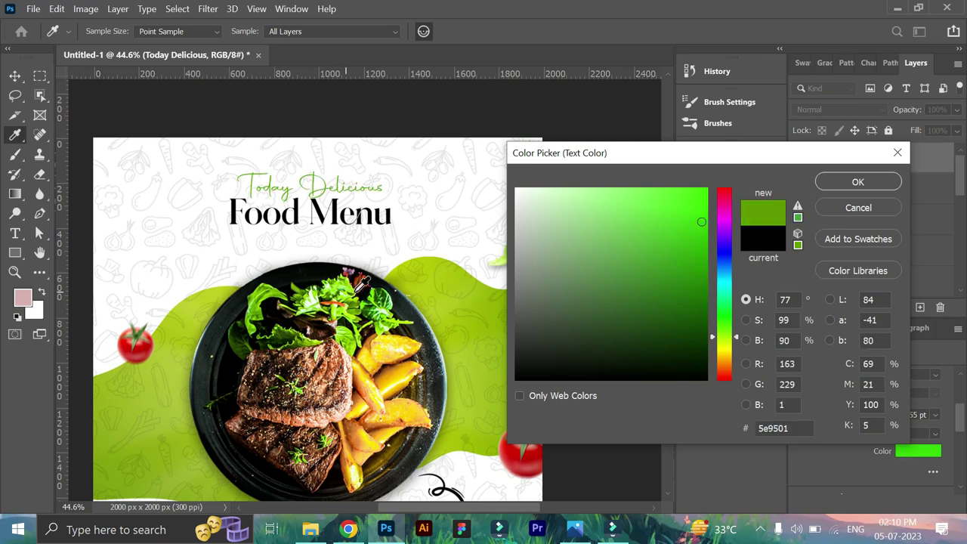
pyautogui.press('Return')
# Centre both headings horizontally, move Today Delicious closer, and enlarge both slightly.
pyautogui.click(628, 264)
pyautogui.click(369, 185)
pyautogui.keyDown('ctrl'); pyautogui.click(861, 189); pyautogui.keyUp('ctrl')
pyautogui.click(225, 31)
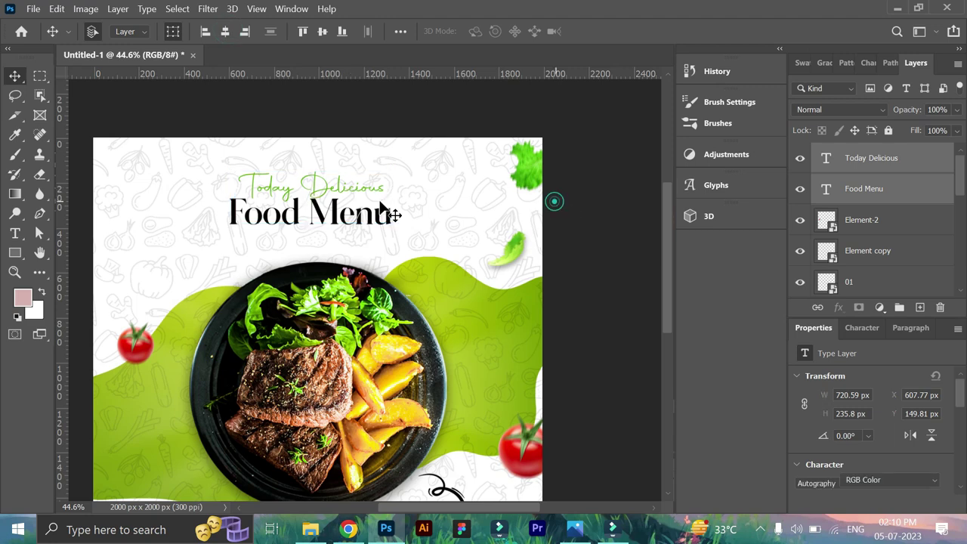
pyautogui.moveTo(356, 187); pyautogui.dragTo(411, 173)
pyautogui.keyDown('ctrl'); pyautogui.click(876, 189); pyautogui.keyUp('ctrl')
pyautogui.moveTo(380, 215); pyautogui.dragTo(375, 223)
pyautogui.click(577, 281)
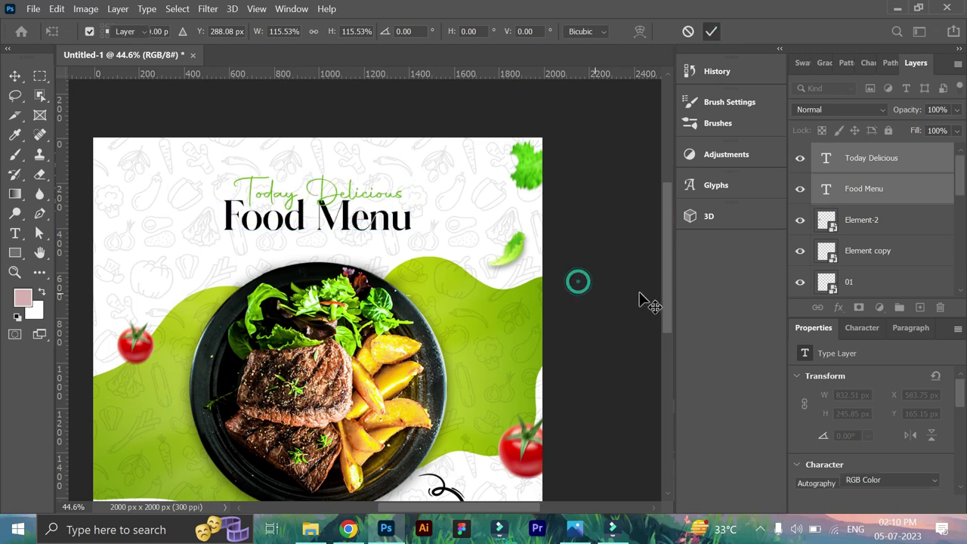
pyautogui.press('z')
pyautogui.scroll(-3, 265, 317)
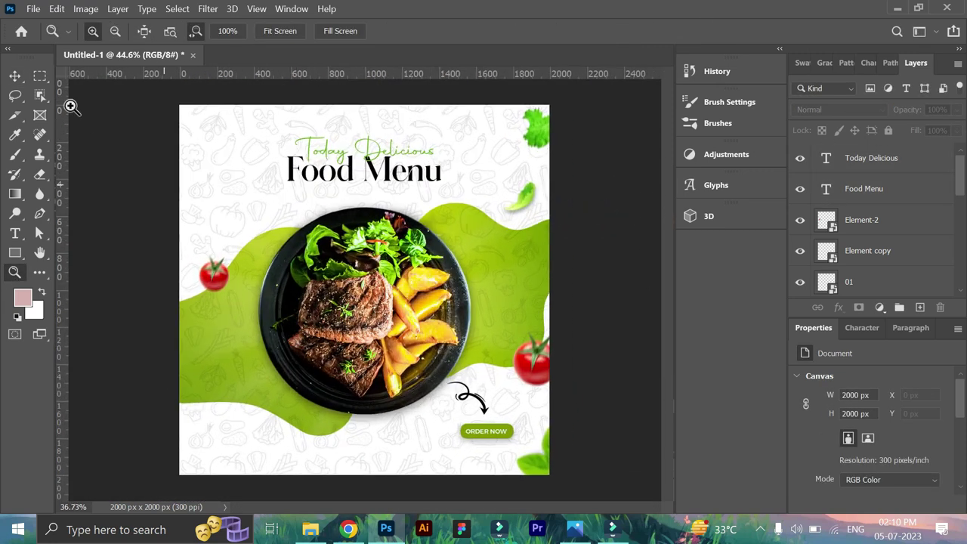
# Place the logo PNG, scale it down, and position it in the top-left corner.
pyautogui.hotkey('alt', 'Tab')
pyautogui.moveTo(352, 113)
pyautogui.mouseDown()
pyautogui.moveTo(385, 528)
pyautogui.moveTo(363, 287)
pyautogui.mouseUp()
pyautogui.moveTo(582, 422); pyautogui.dragTo(290, 258)
pyautogui.moveTo(286, 215); pyautogui.dragTo(216, 148)
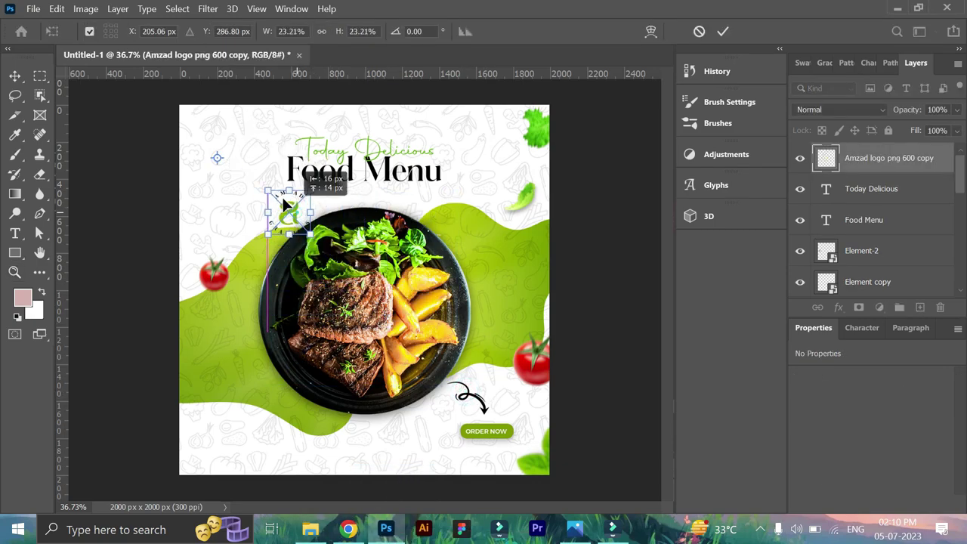
pyautogui.press('Return')
pyautogui.scroll(2, 215, 159)
pyautogui.scroll(3, 215, 159)
pyautogui.moveTo(214, 235); pyautogui.dragTo(226, 227)
# Add guides at the logo's left and top edges and align the logo to them.
pyautogui.moveTo(64, 237); pyautogui.dragTo(158, 249)
pyautogui.moveTo(261, 73); pyautogui.dragTo(265, 164)
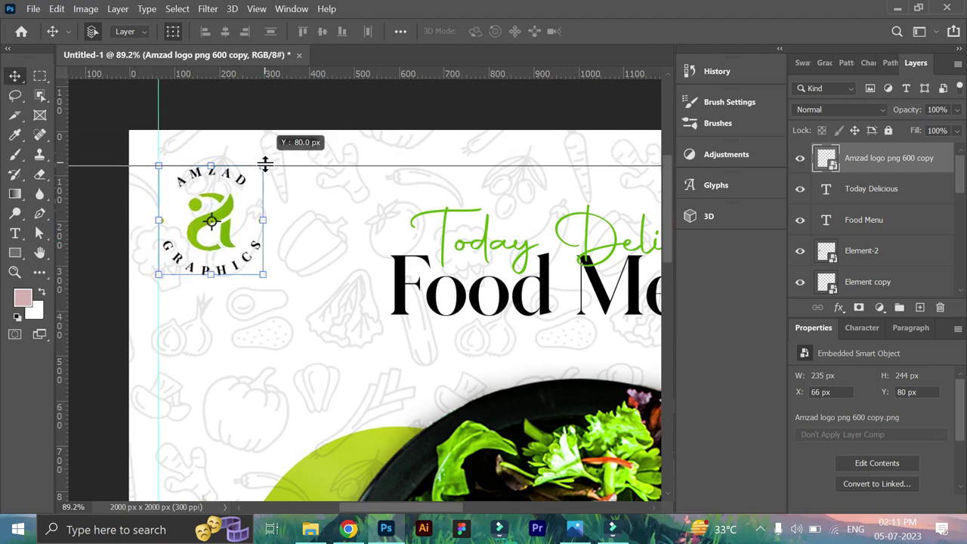
pyautogui.moveTo(226, 206); pyautogui.dragTo(228, 204)
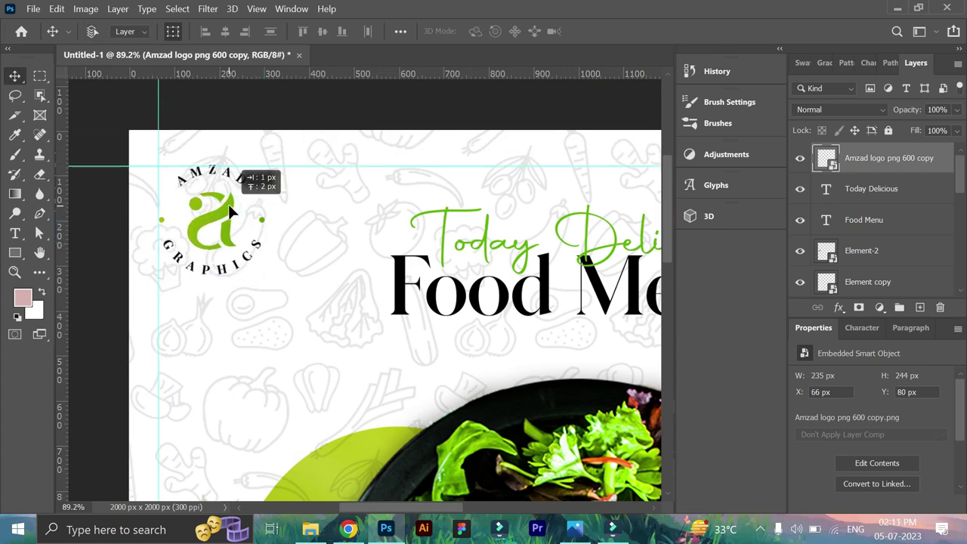
pyautogui.click(98, 319)
pyautogui.click(14, 272)
pyautogui.moveTo(300, 203)
pyautogui.mouseDown()
pyautogui.moveTo(217, 166)
pyautogui.moveTo(230, 181)
pyautogui.mouseUp()
pyautogui.press('v')
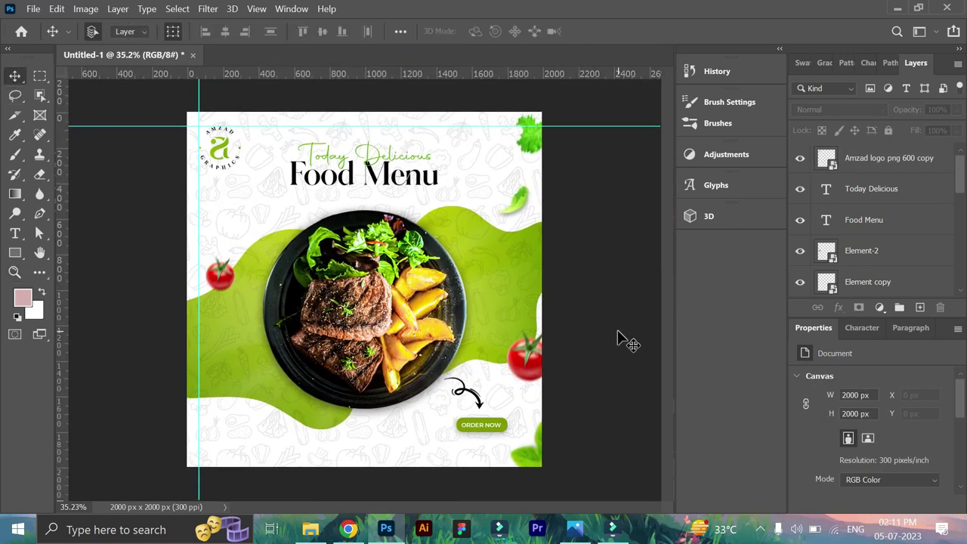
# Enlarge the Food Menu and Today Delicious headings together and recentre them.
pyautogui.click(488, 260)
pyautogui.click(612, 234)
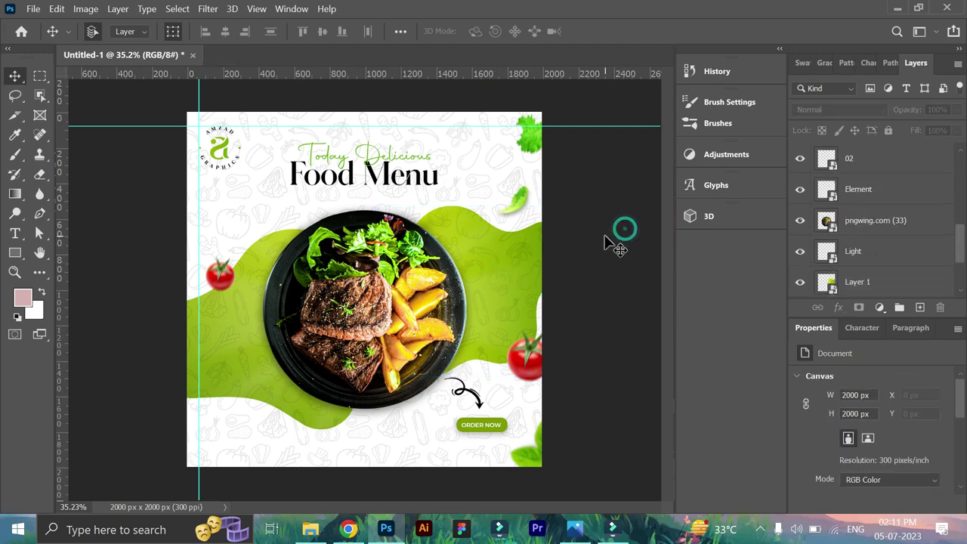
pyautogui.click(434, 191)
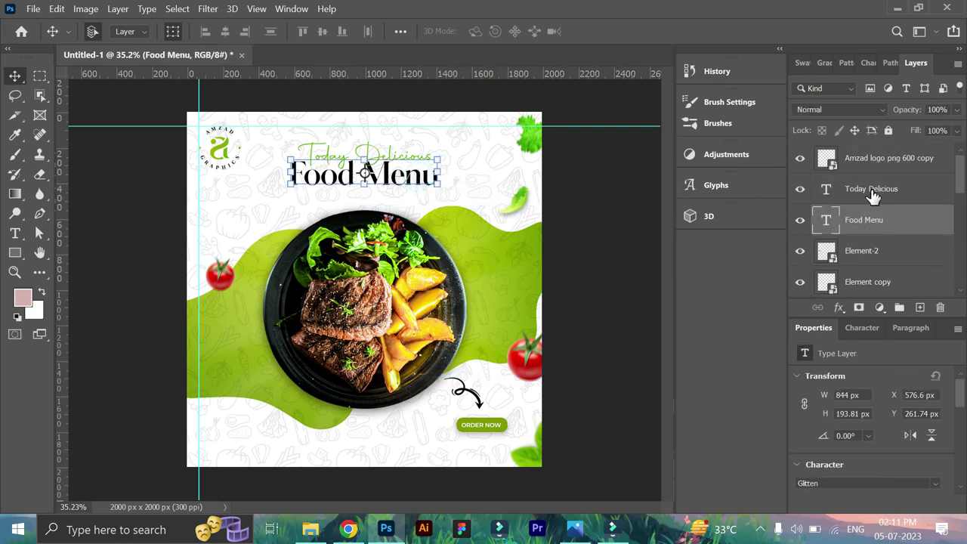
pyautogui.keyDown('shift'); pyautogui.click(385, 155); pyautogui.keyUp('shift')
pyautogui.hotkey('ctrl', 't')
pyautogui.moveTo(438, 185); pyautogui.dragTo(455, 198)
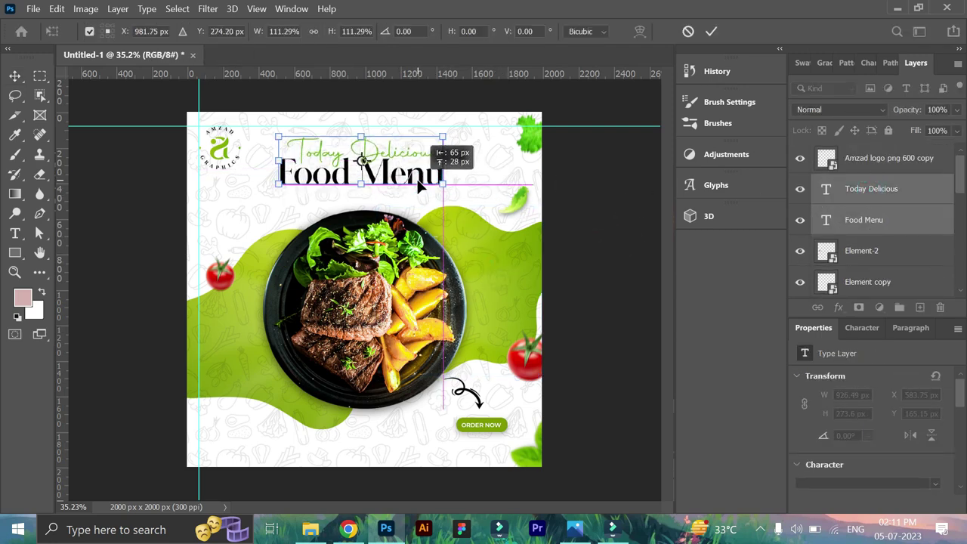
pyautogui.moveTo(448, 166); pyautogui.dragTo(436, 165)
pyautogui.click(711, 31)
# Save the document and shift both headings slightly right.
pyautogui.click(610, 270)
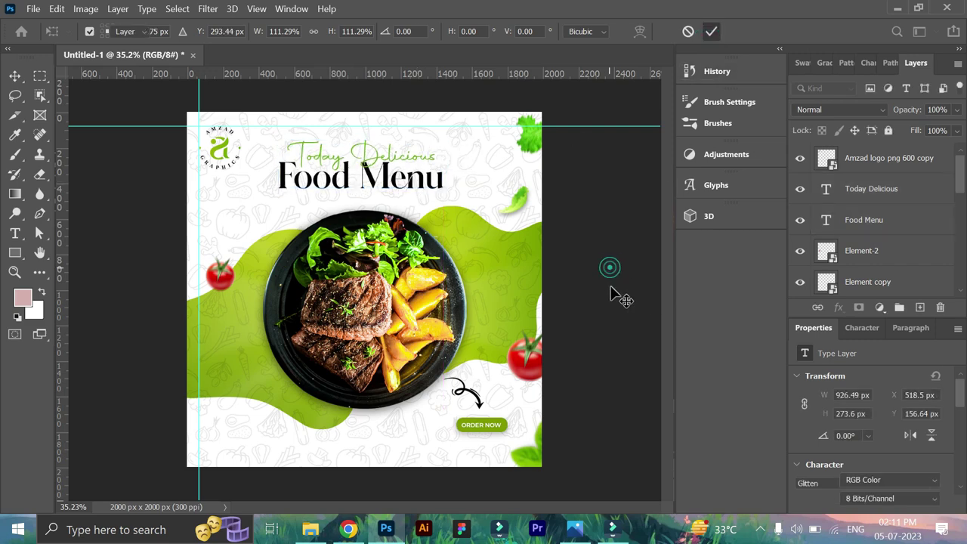
pyautogui.click(414, 189)
pyautogui.hotkey('ctrl', 's')
pyautogui.click(820, 488)
pyautogui.click(870, 189)
pyautogui.keyDown('ctrl'); pyautogui.click(878, 220); pyautogui.keyUp('ctrl')
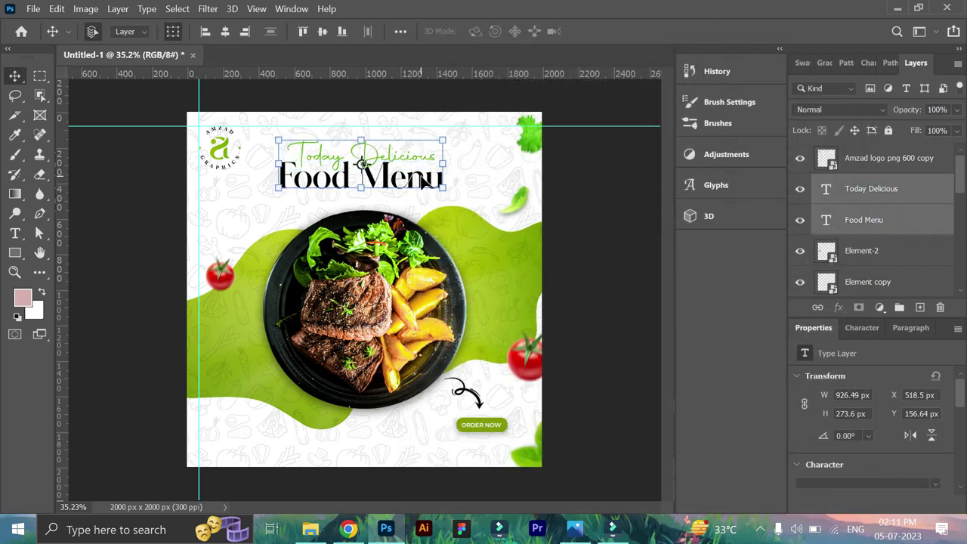
pyautogui.moveTo(423, 175); pyautogui.dragTo(427, 175)
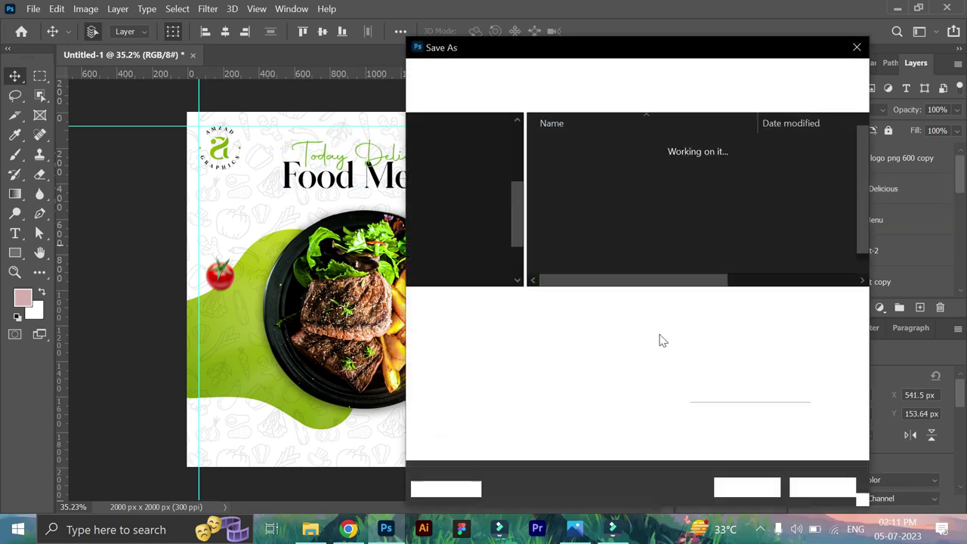
# Save As JPEG with the file name 'Food Menu Creative Design'.
pyautogui.click(680, 323)
pyautogui.click(582, 155)
pyautogui.write('Food Menu Cretive')
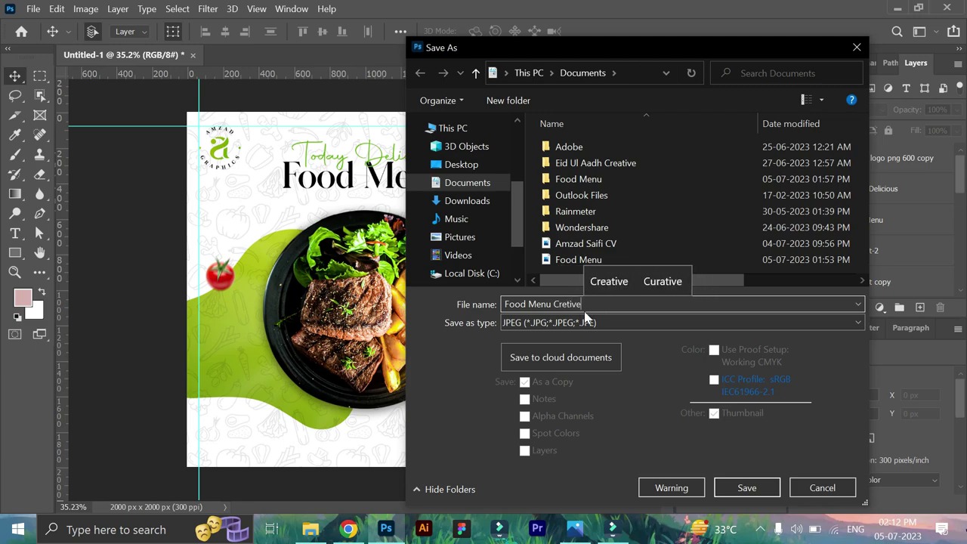
pyautogui.click(609, 281)
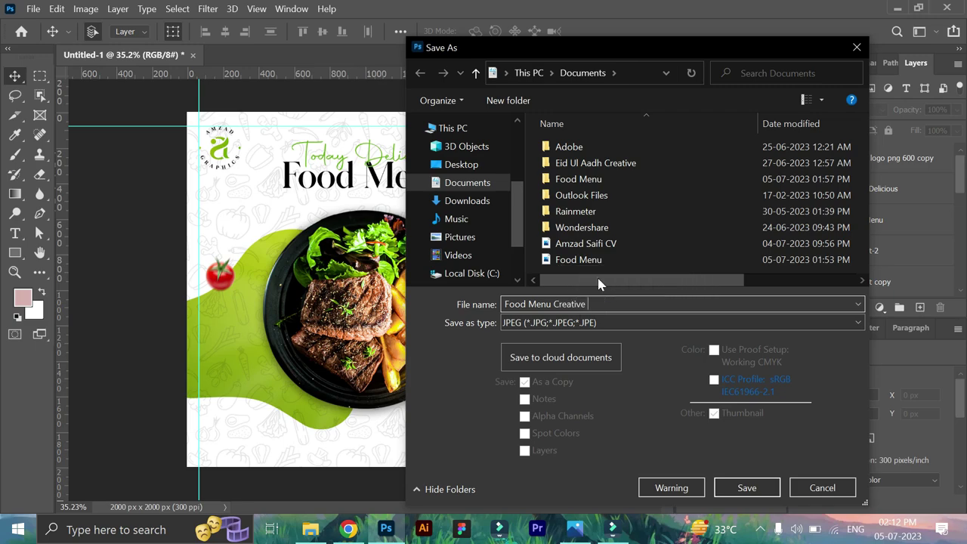
pyautogui.write('Design')
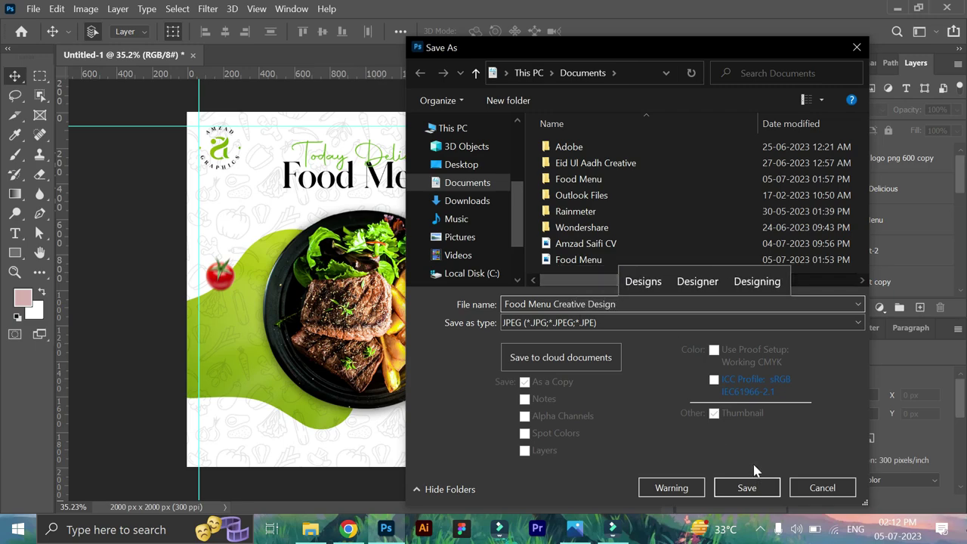